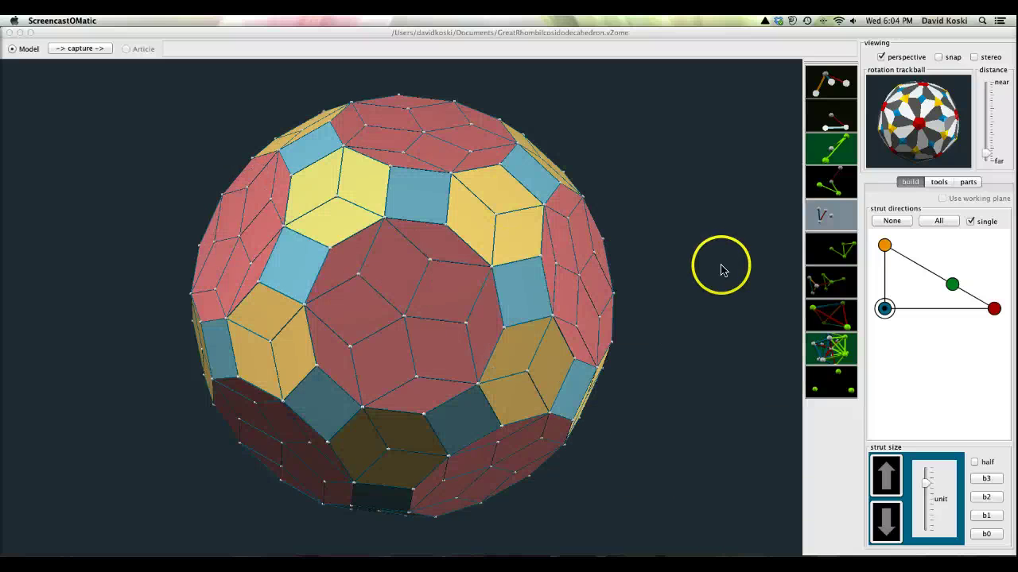
Highlight a red decagon, a neighbouring yellow hexagon and a blue square face in turn, and clear the selection
click(922, 111)
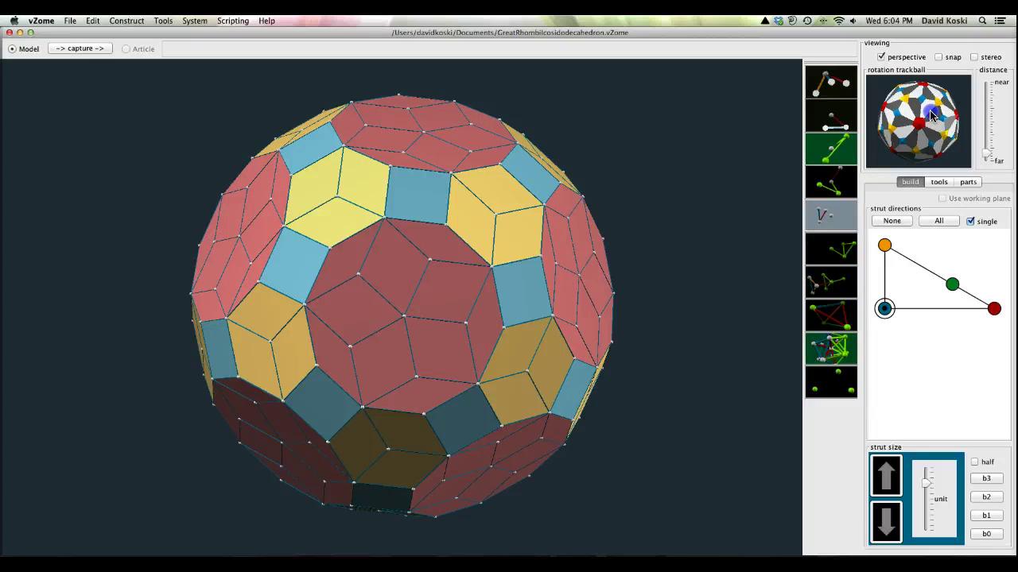
drag(931, 116, 955, 109)
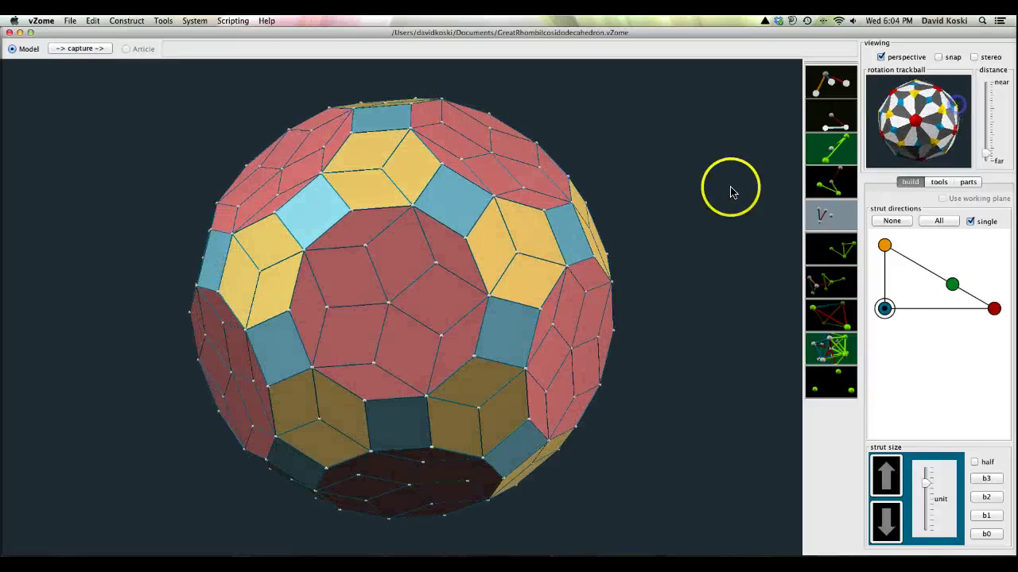
click(411, 275)
click(404, 175)
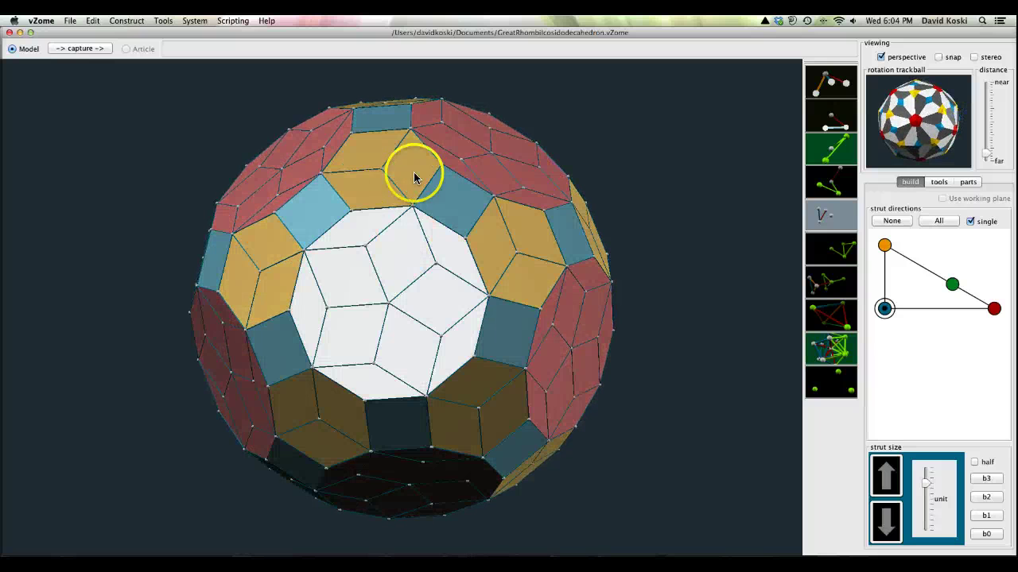
click(318, 204)
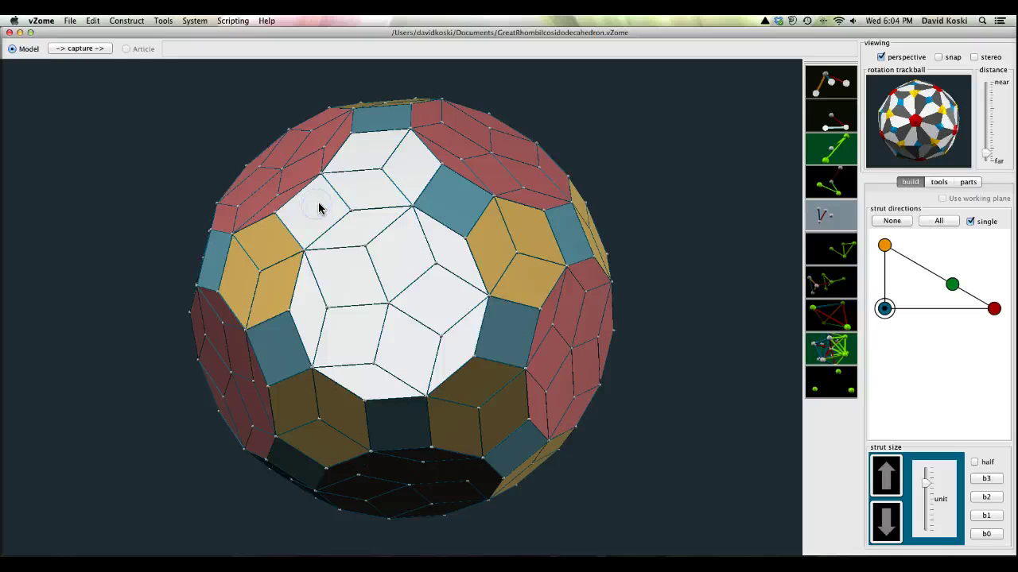
click(326, 202)
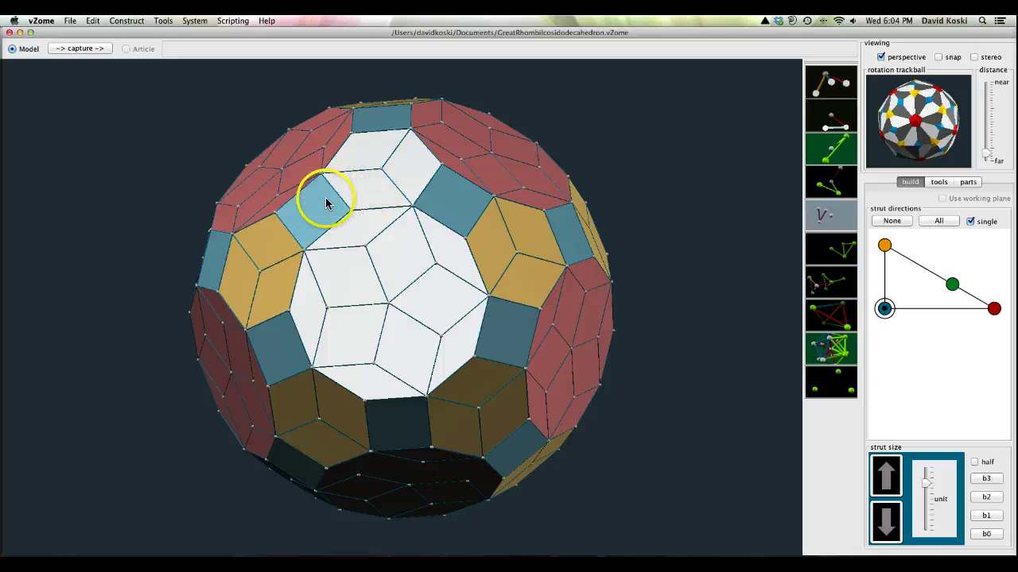
click(372, 195)
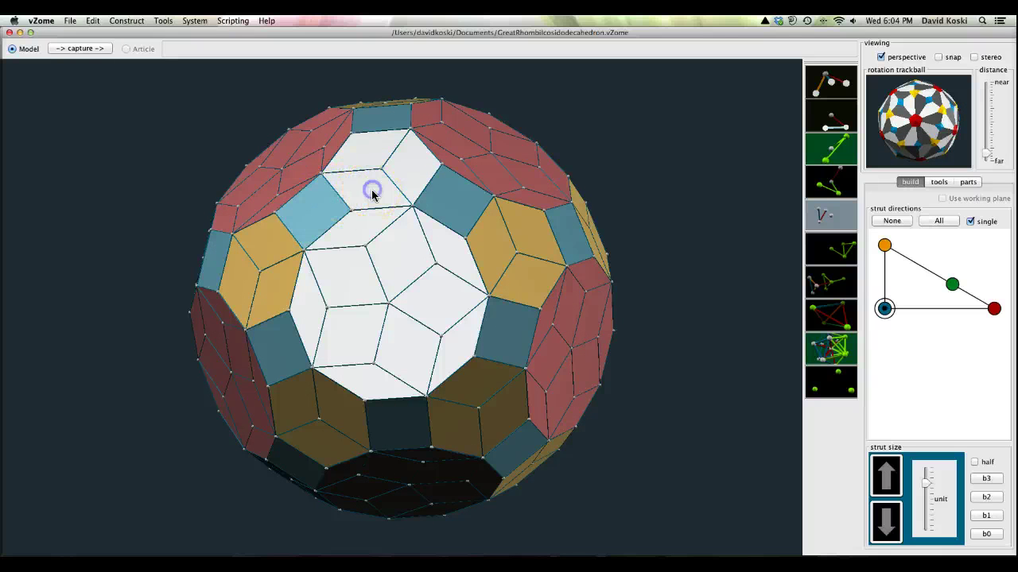
click(397, 248)
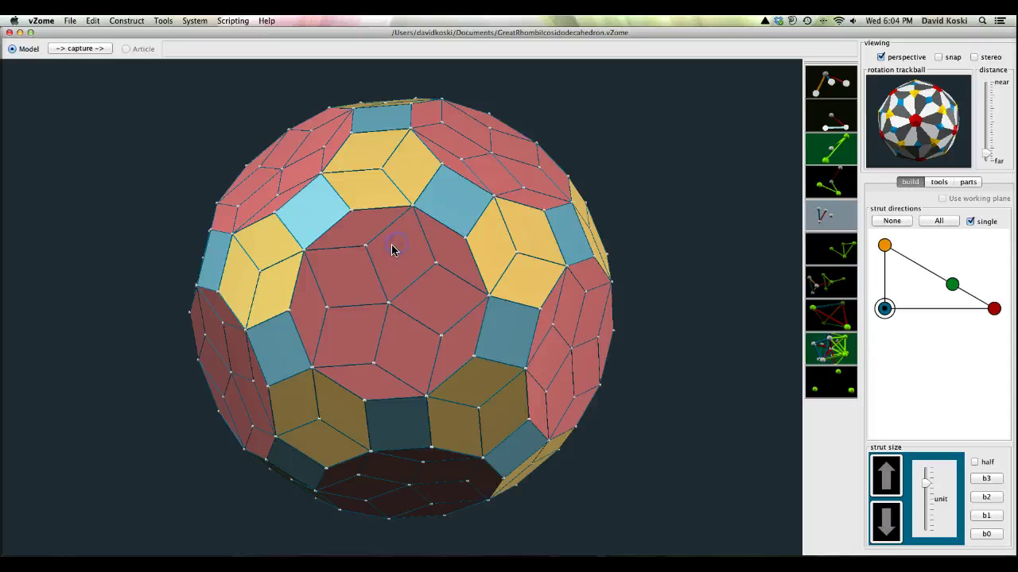
click(720, 125)
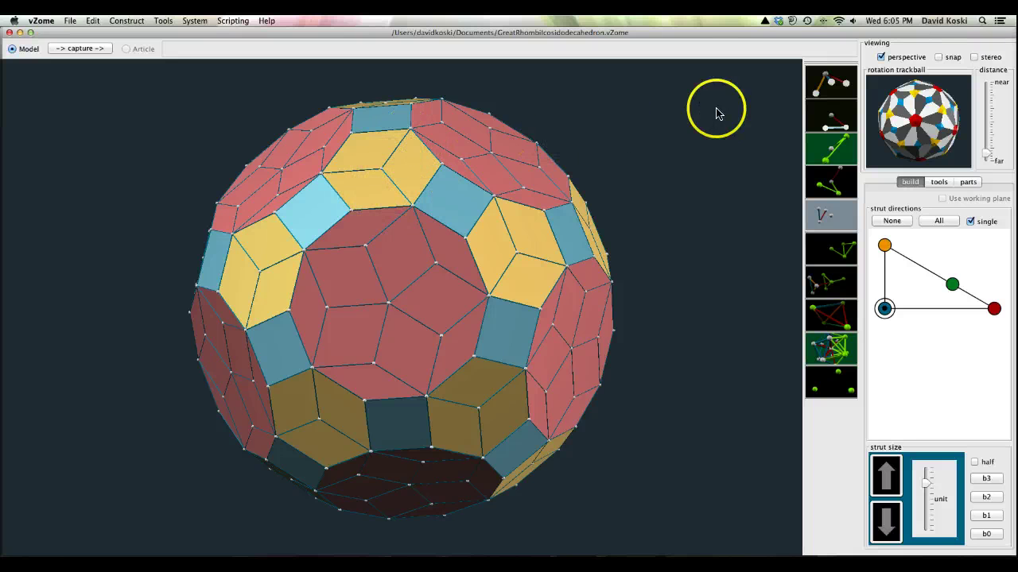
drag(905, 118, 910, 123)
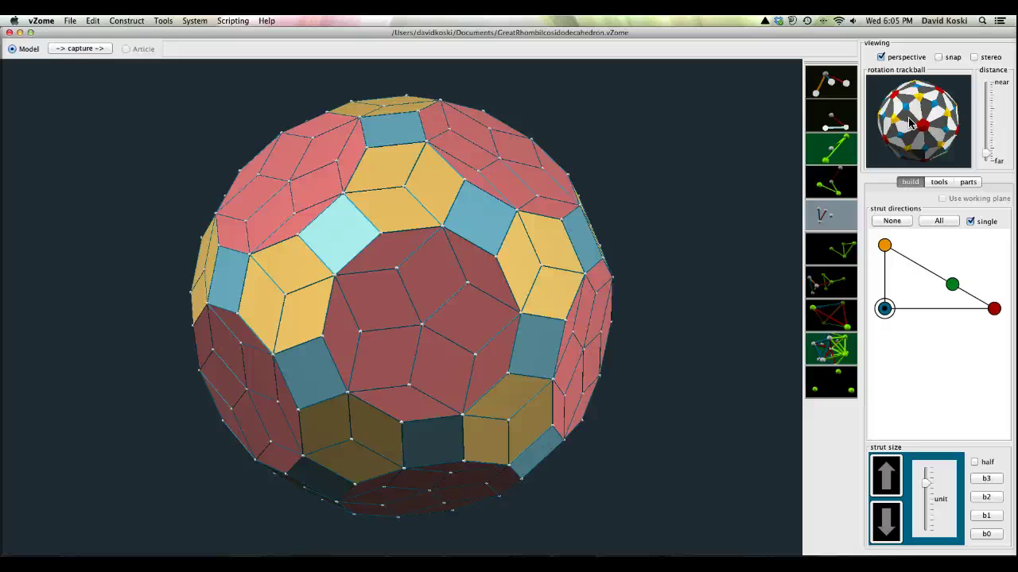
drag(465, 180, 416, 182)
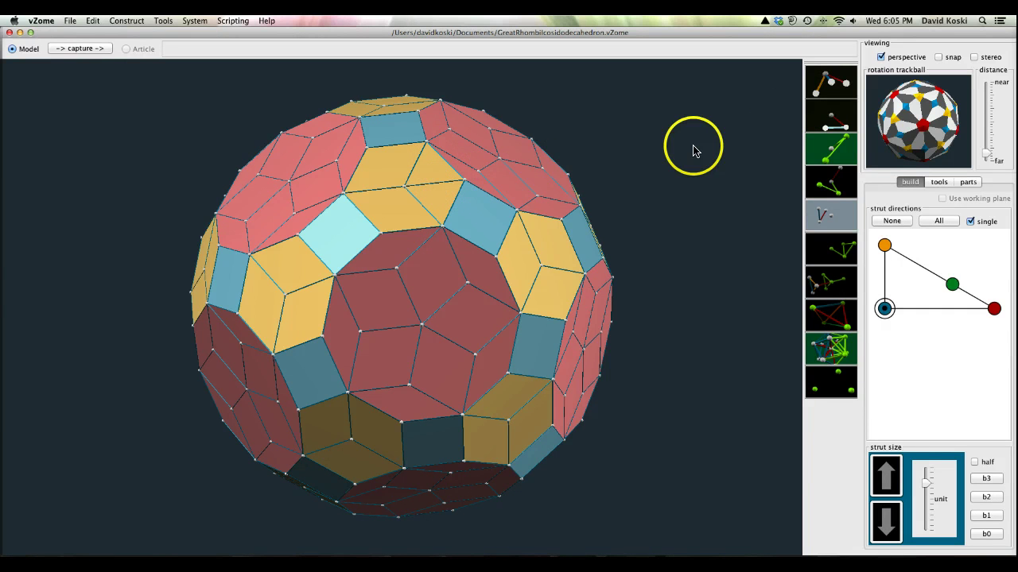
key(super+z)
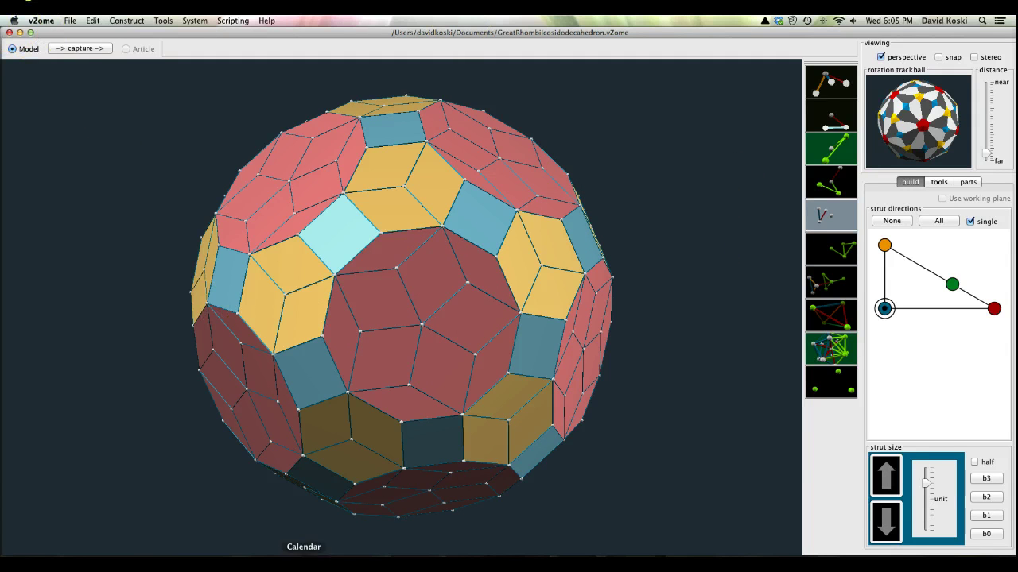
click(593, 565)
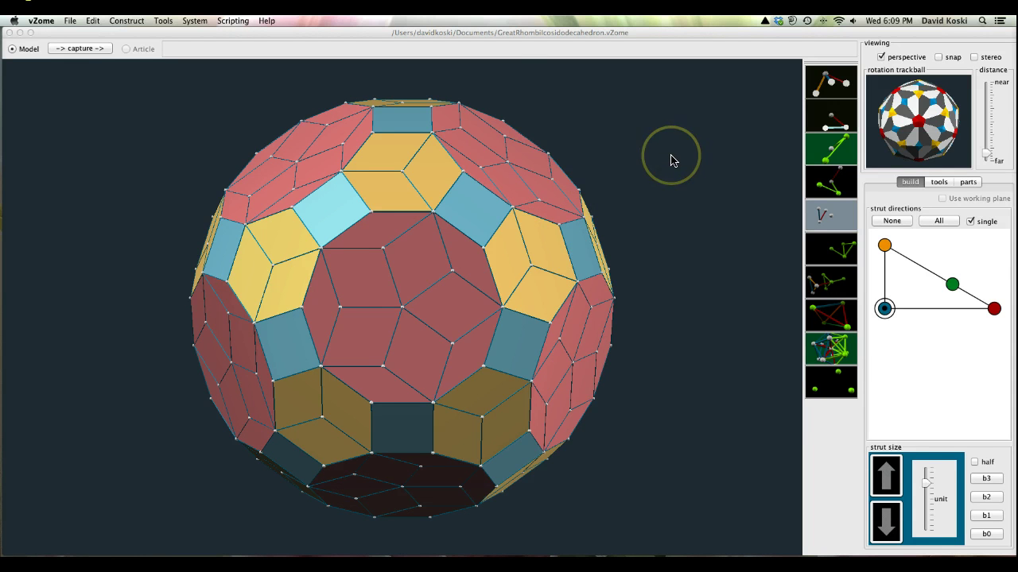
Switch to the Safari window with the Pascal's triangle picture to view it, and close that window
key(ctrl+Up)
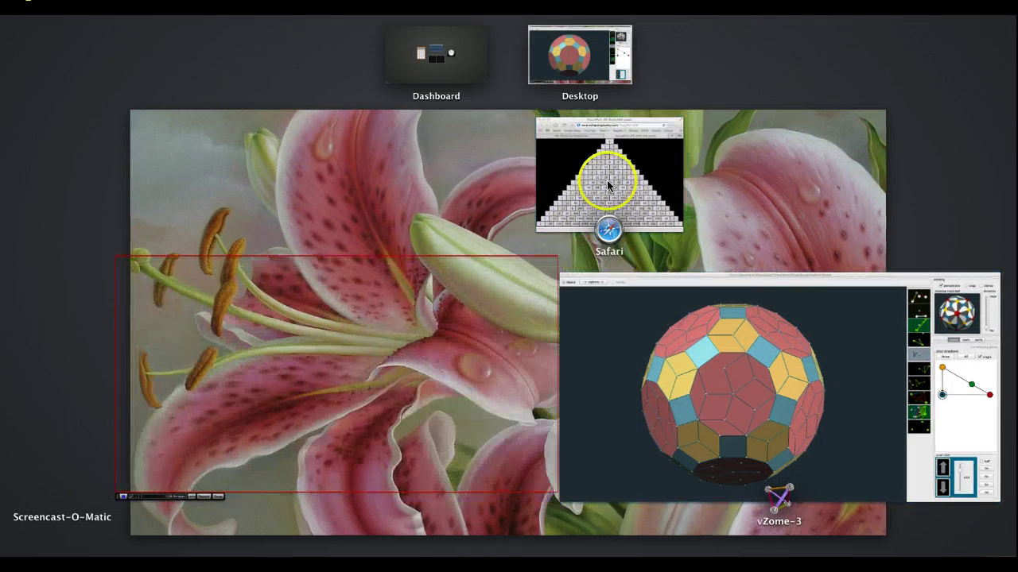
click(670, 160)
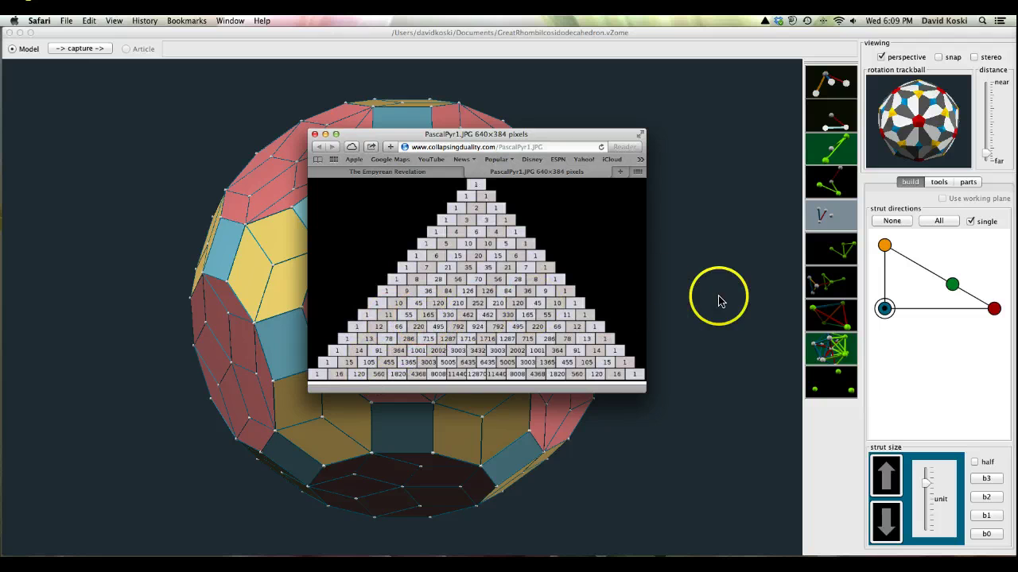
click(317, 136)
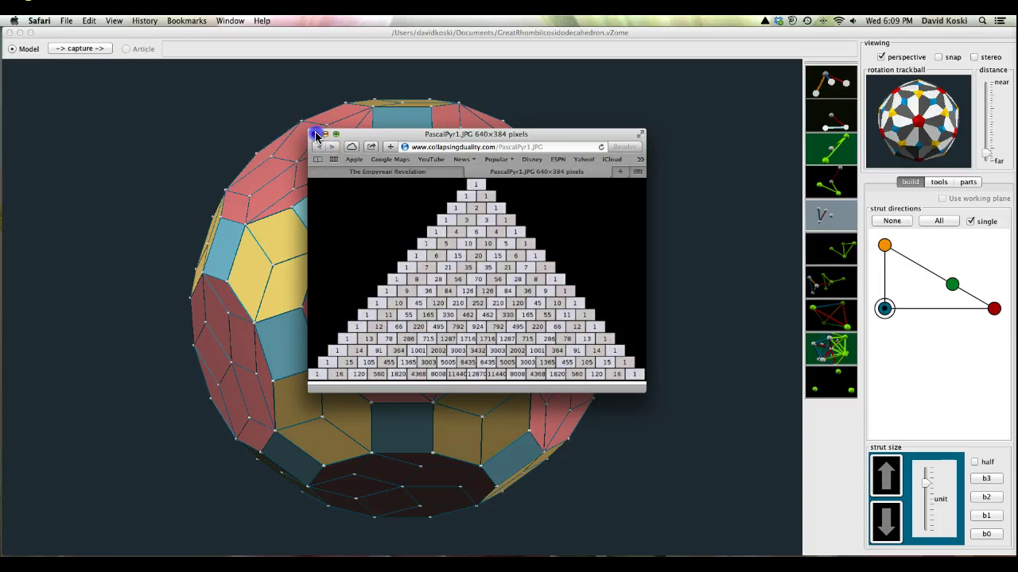
Hide the inner ball and its blue struts from the small strut tetrahedron at the corner of the blue square face
click(924, 108)
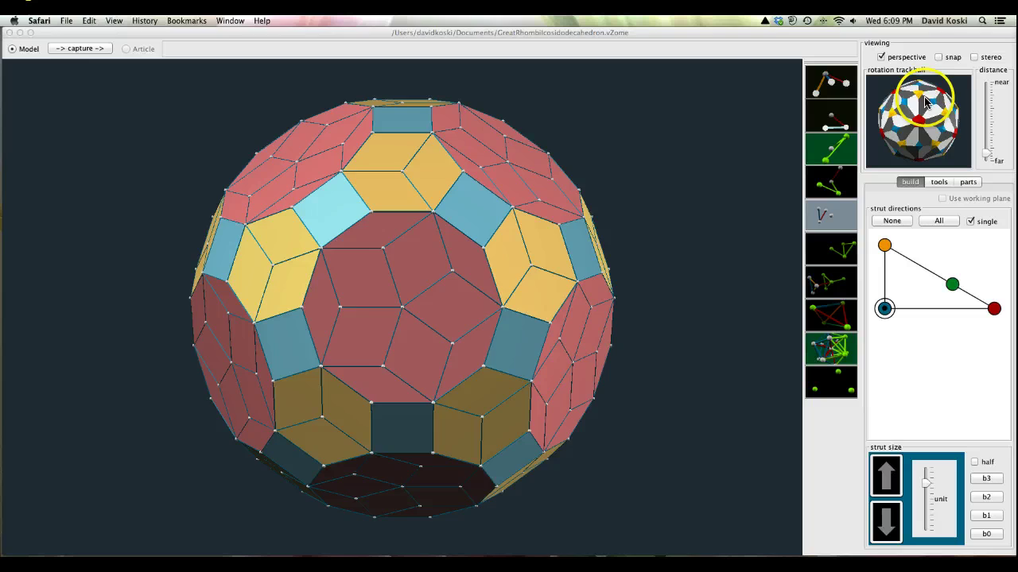
drag(925, 109, 906, 177)
drag(986, 155, 984, 143)
drag(916, 118, 922, 123)
click(34, 170)
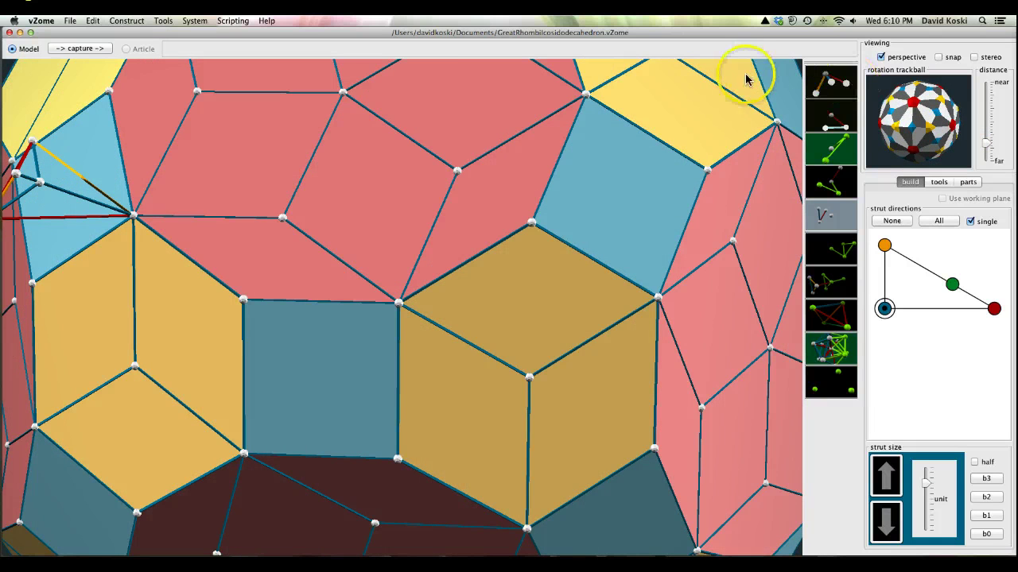
drag(902, 119, 914, 116)
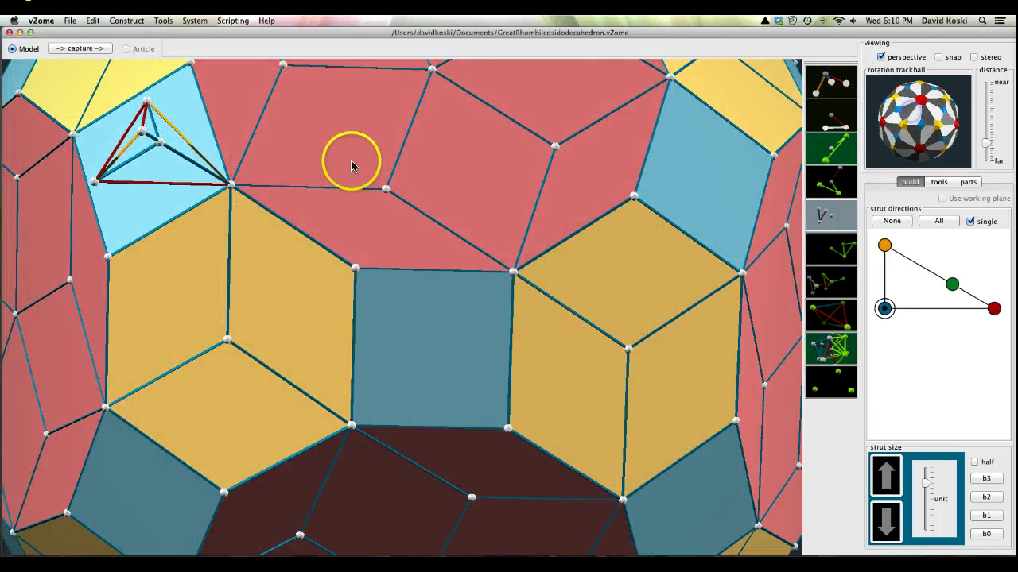
click(155, 130)
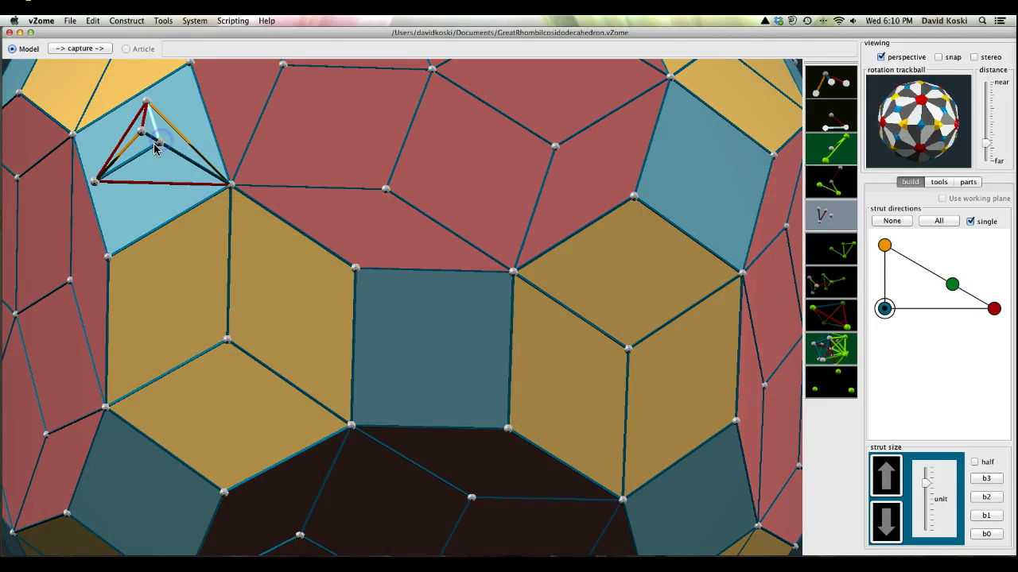
click(153, 149)
click(94, 21)
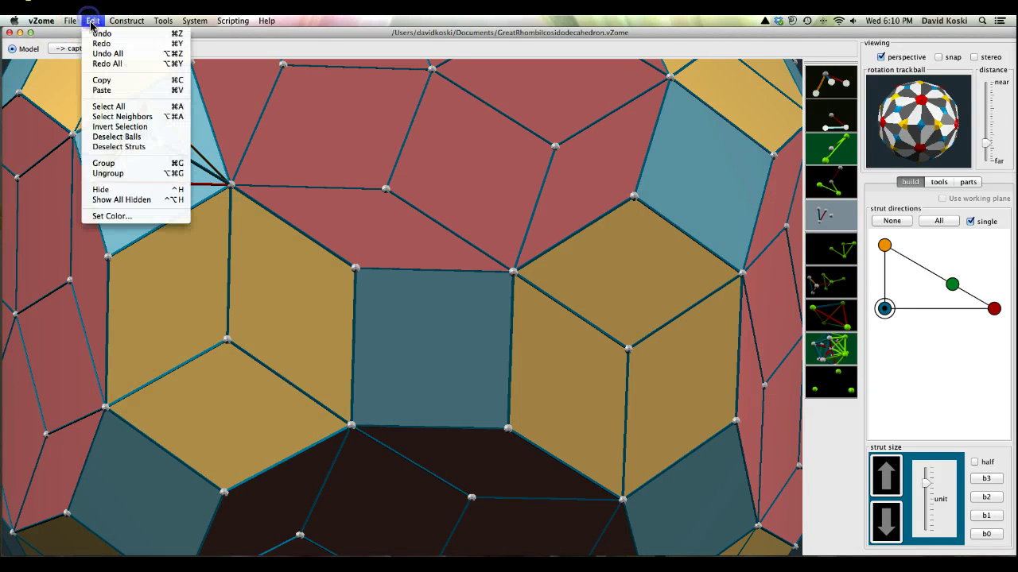
click(106, 190)
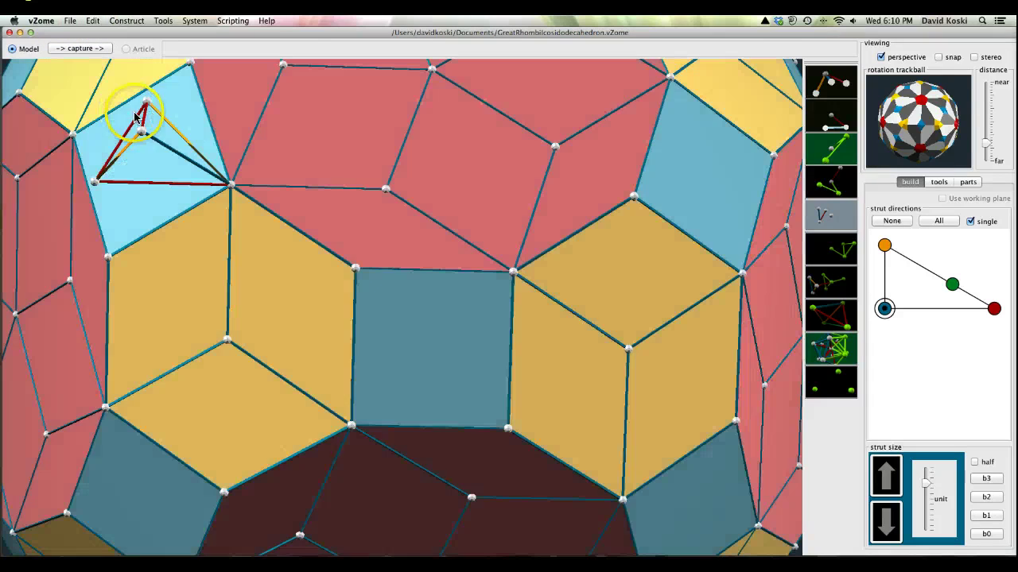
Hide the red and yellow struts linking the tetrahedron's outer ends, keeping the red, yellow and blue struts that share the polyhedron's vertex
click(145, 116)
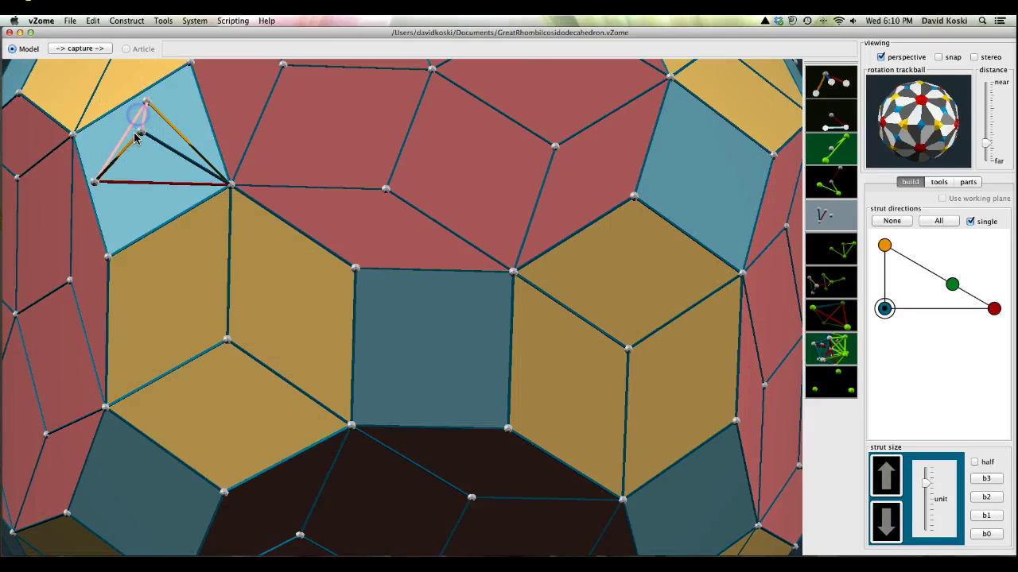
click(143, 138)
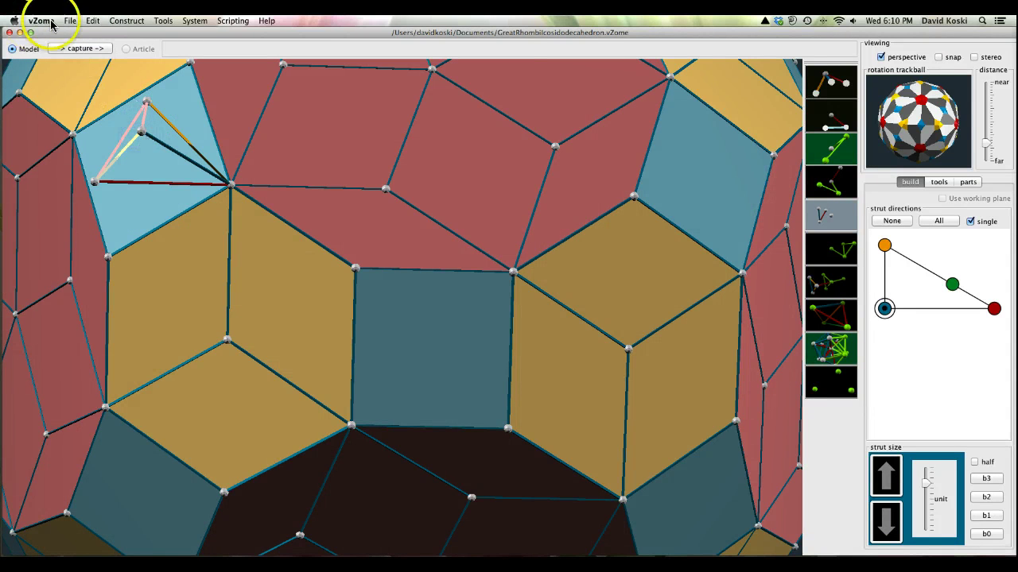
click(98, 26)
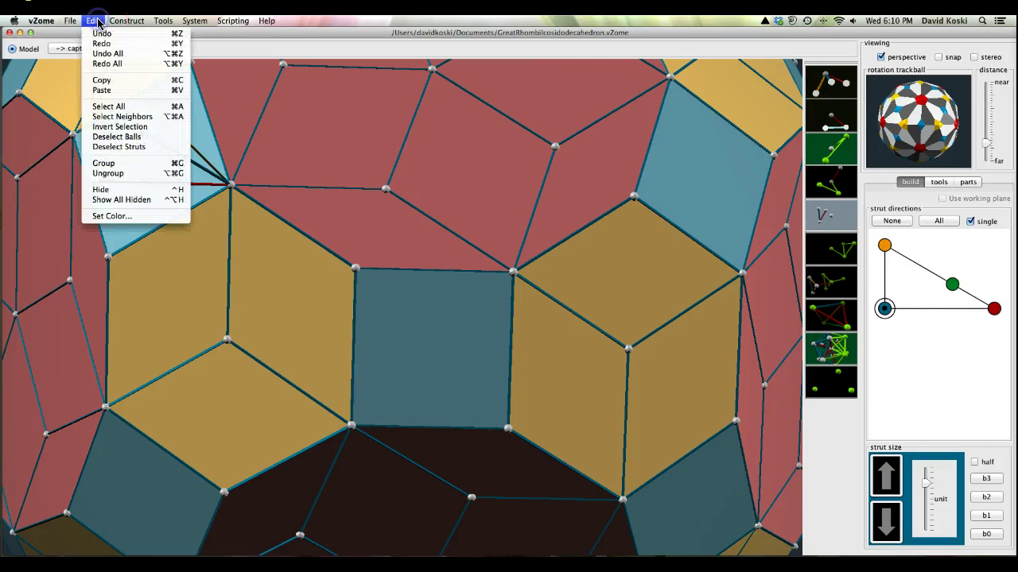
click(109, 192)
click(606, 220)
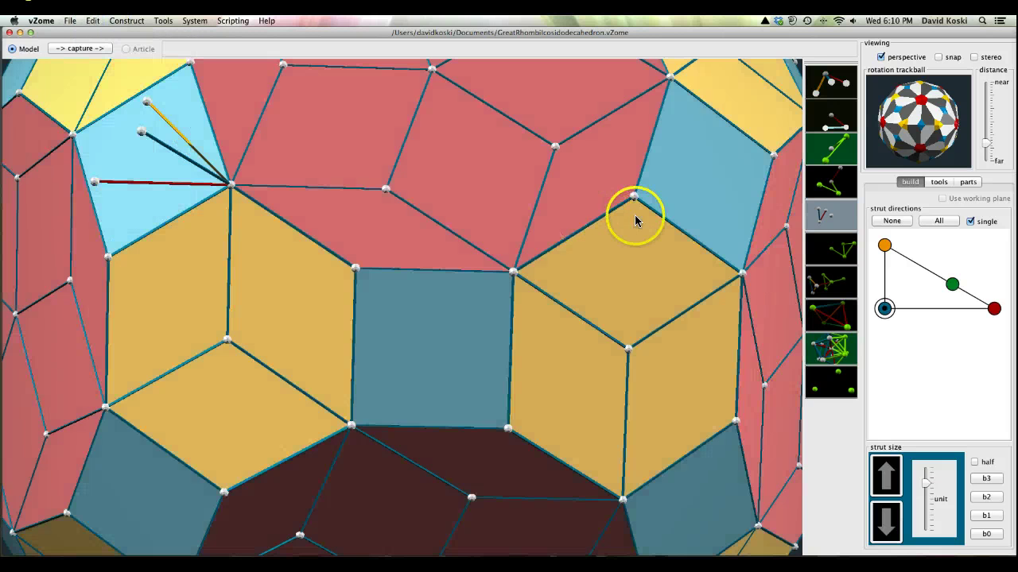
Examine from several angles how the red, yellow and blue struts at the shared vertex relate to the surrounding faces
mouse_move(916, 118)
mouse_down()
mouse_move(916, 127)
mouse_move(928, 122)
mouse_move(922, 99)
mouse_move(917, 114)
mouse_up()
drag(989, 142, 989, 148)
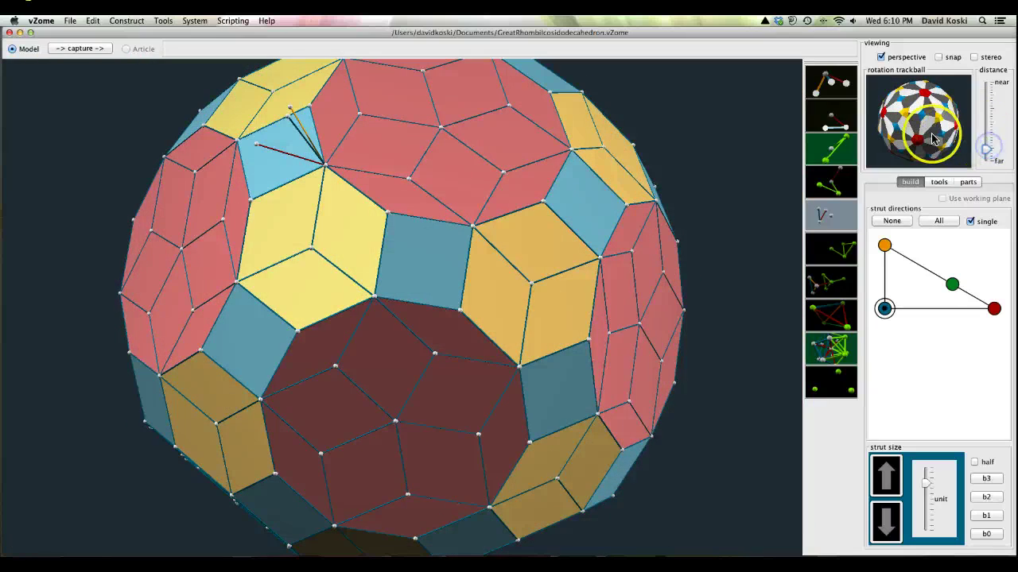
drag(926, 135, 947, 125)
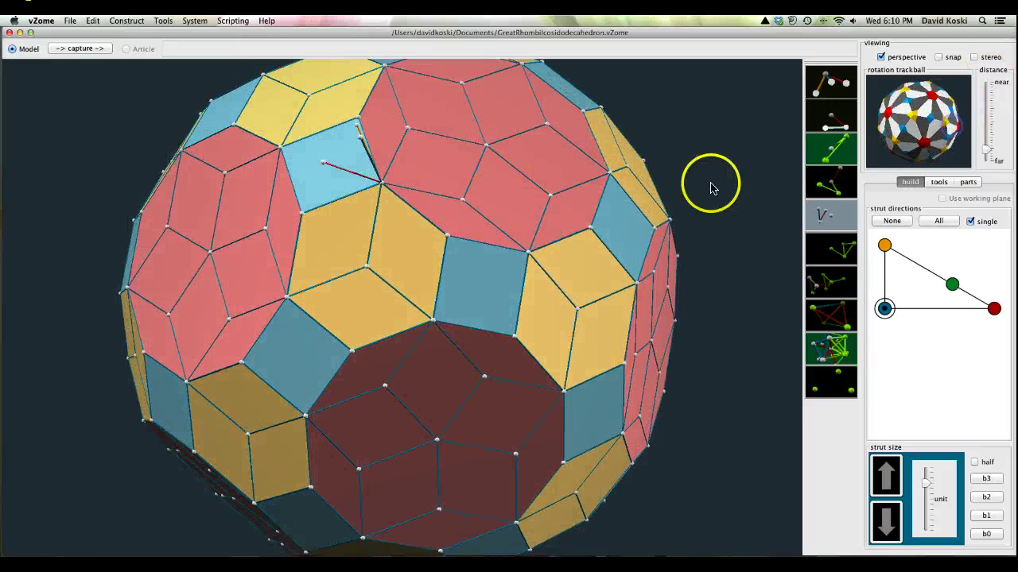
drag(988, 152, 988, 149)
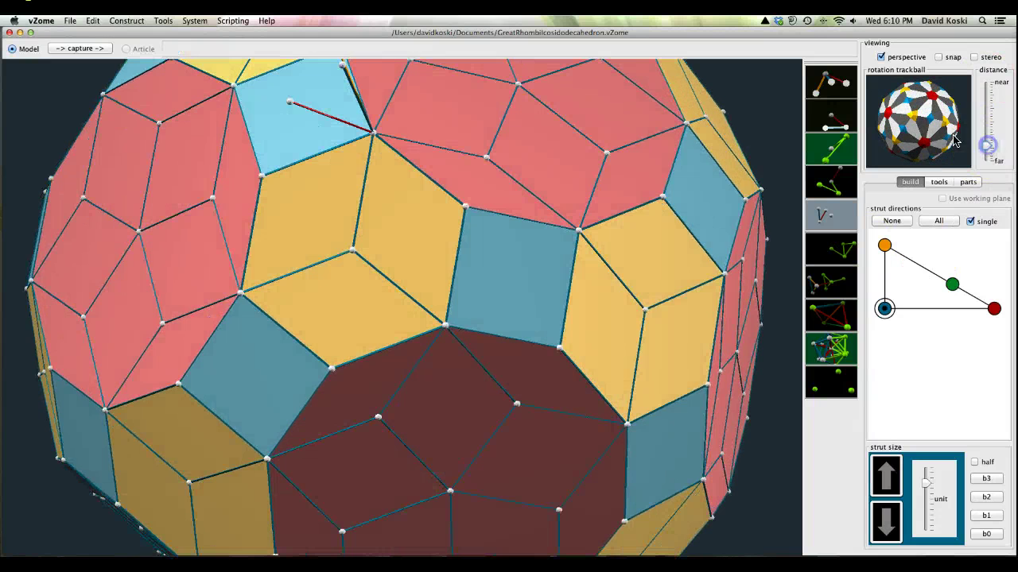
drag(923, 120, 929, 127)
drag(404, 237, 392, 221)
click(392, 214)
click(769, 102)
drag(421, 163, 764, 120)
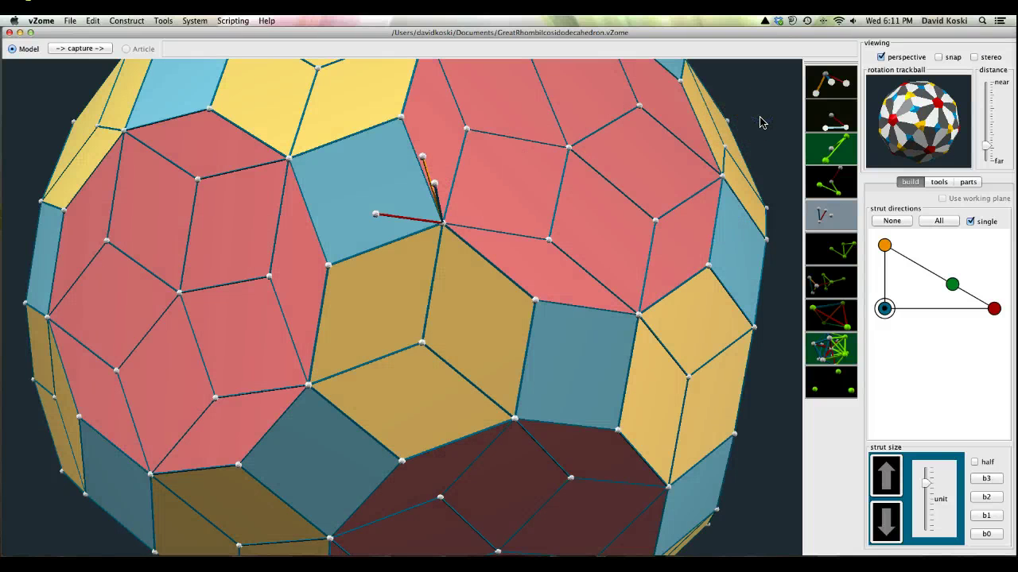
Undo the hiding of the tetrahedron's struts and the division of the decagon and hexagon faces into rhombi
key(super+z)
key(super+z)
key(super+z)
key(super+z)
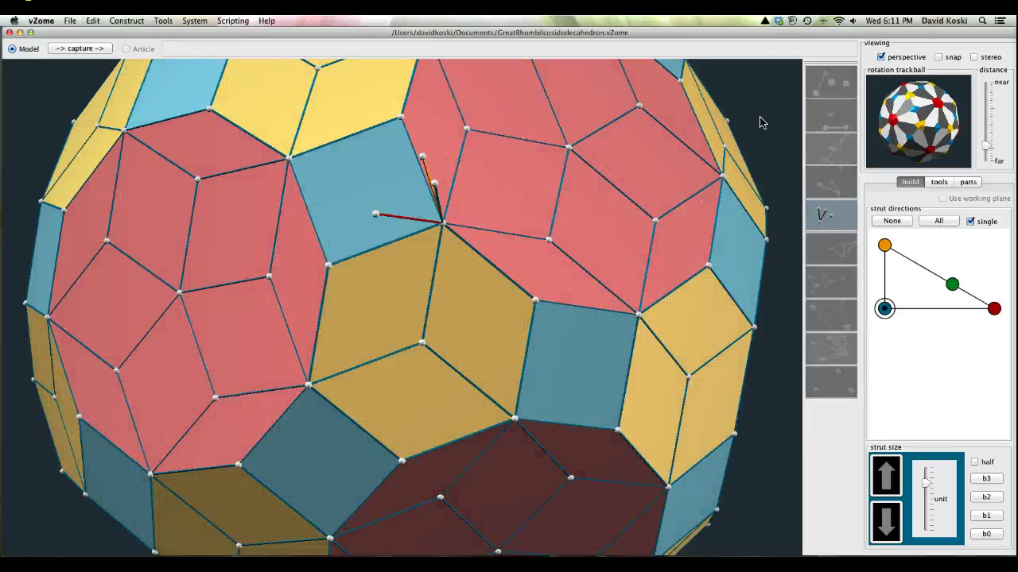
key(super+y)
key(super+y)
key(super+y)
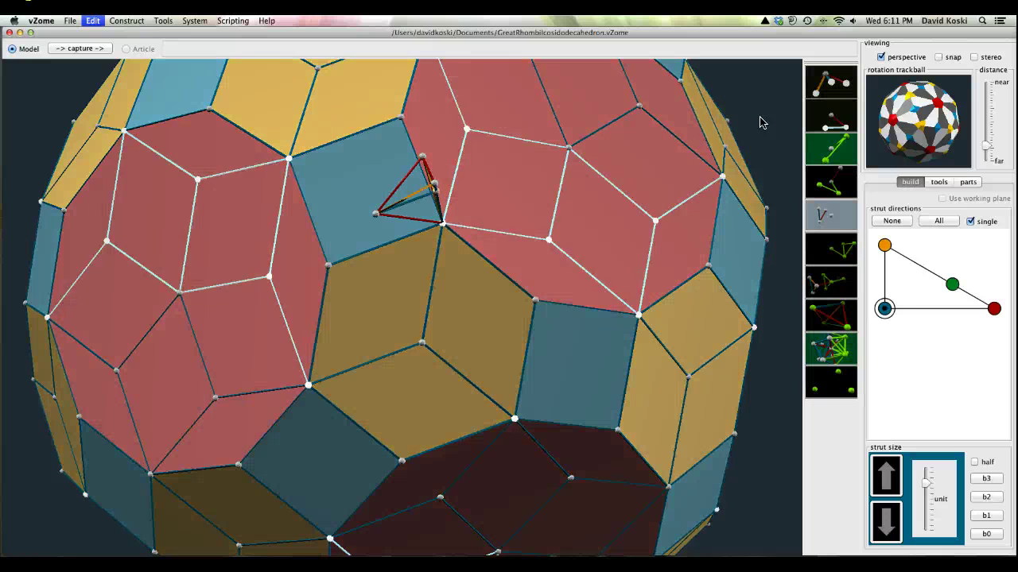
key(super+y)
key(super+y)
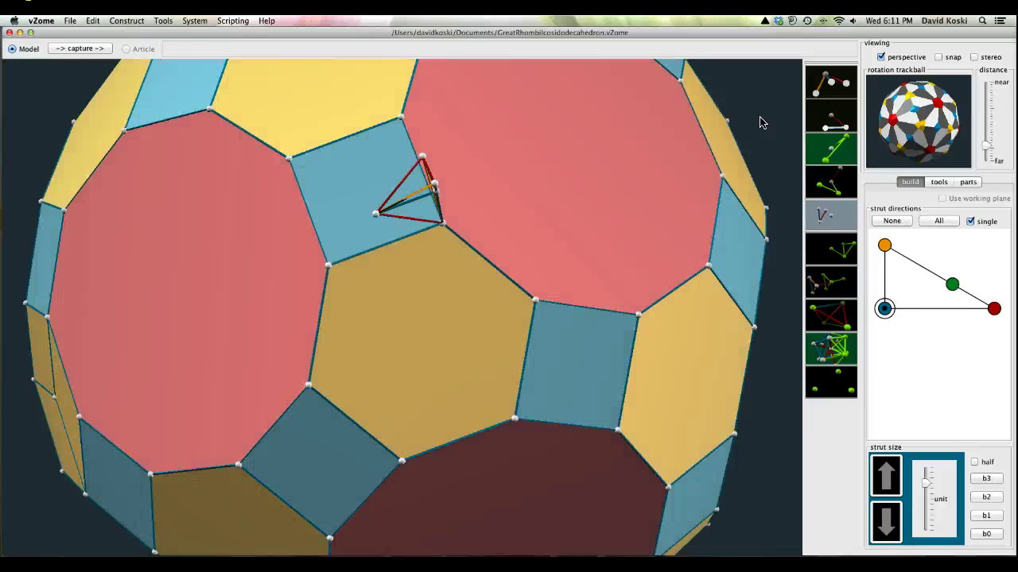
key(super+y)
key(super+y)
key(super+y)
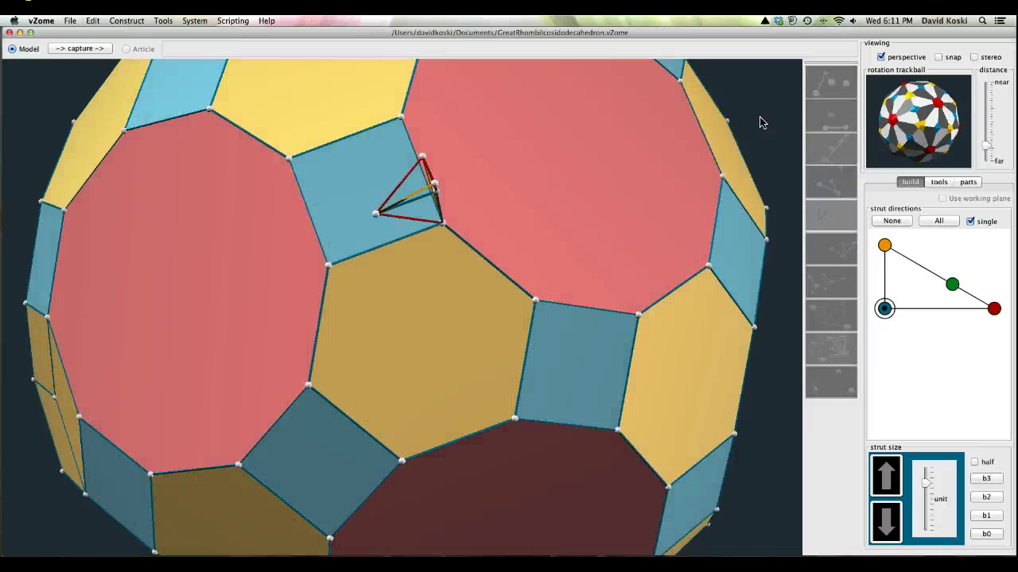
key(super+y)
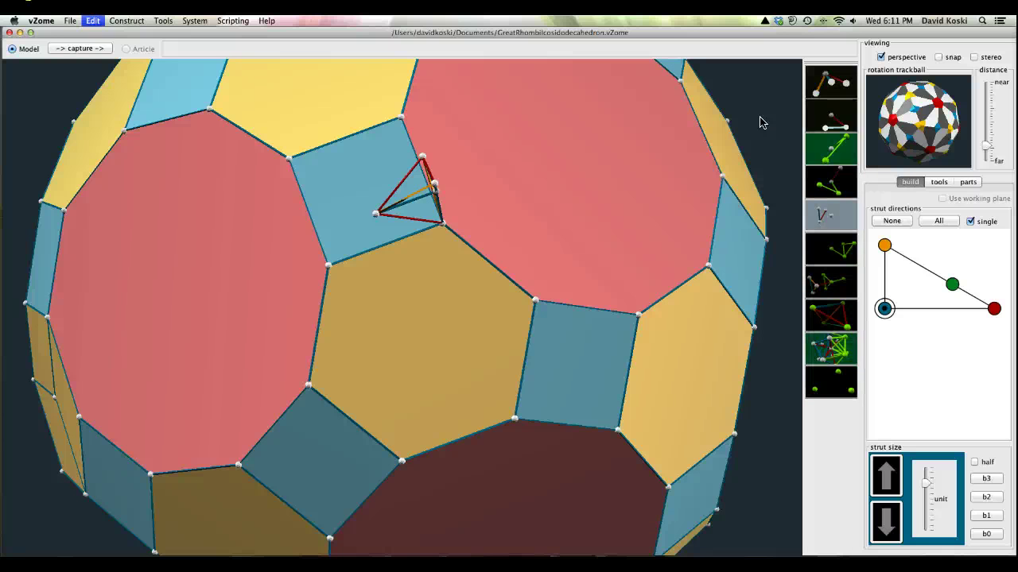
click(745, 120)
drag(922, 92, 887, 123)
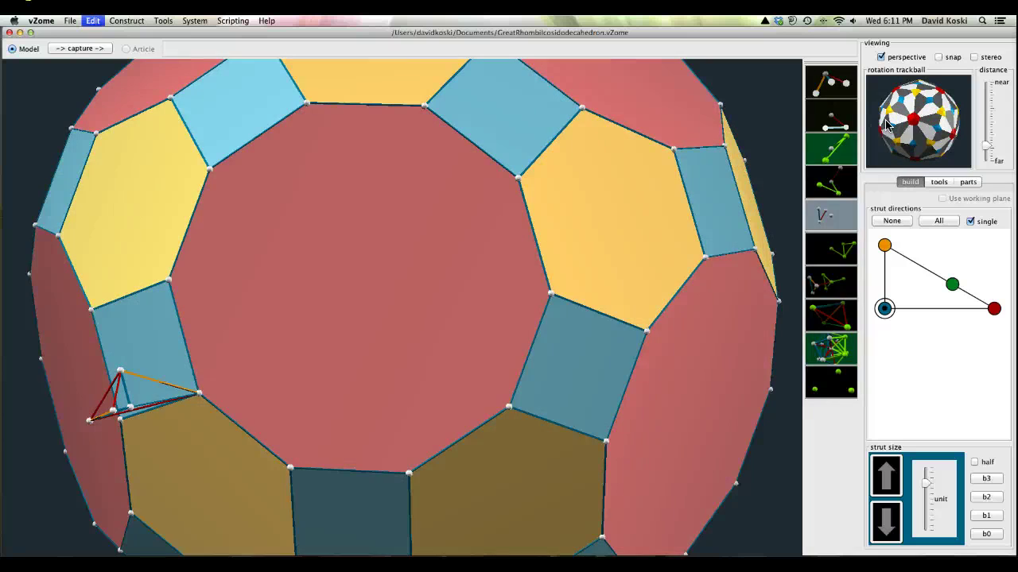
Undo the construction of the strut tetrahedron at the blue square's corner, including its yellow, red and blue struts and balls
key(super+z)
key(super+z)
key(super+z)
key(super+z)
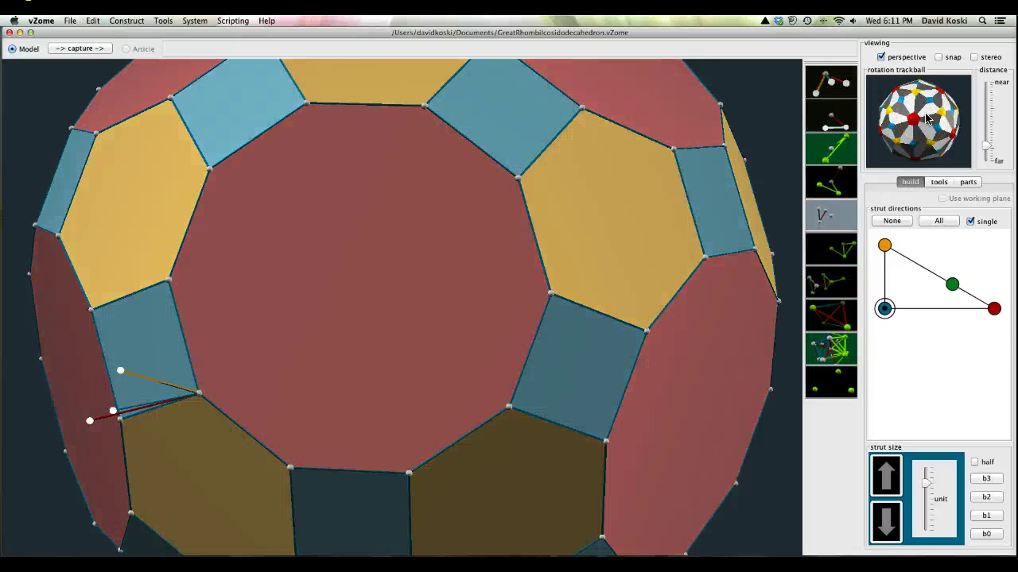
key(super+z)
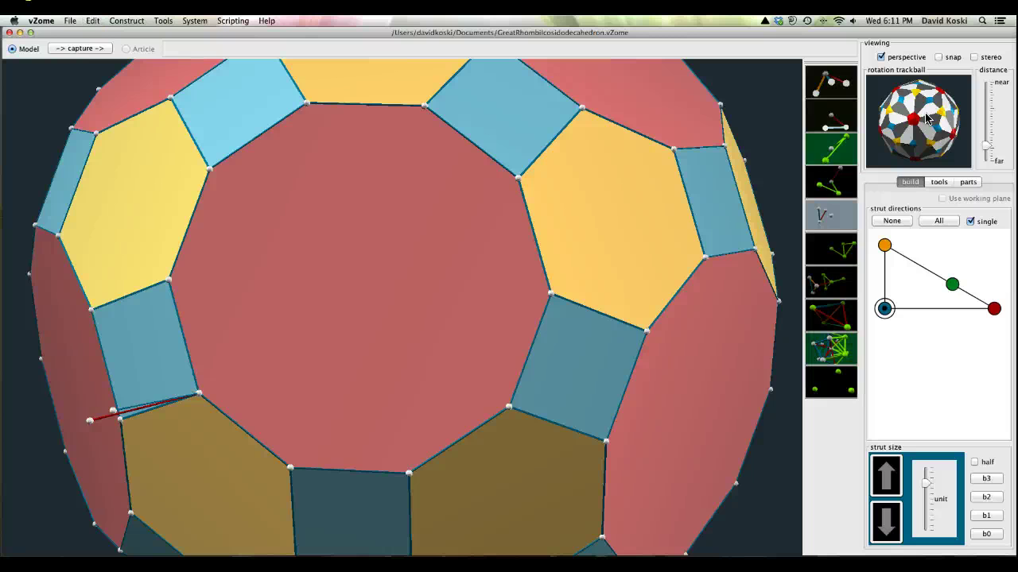
key(super+z)
Select the whole polyhedron and undo the symmetric copying of its face panels, back to the stage with the two inner solids
click(939, 104)
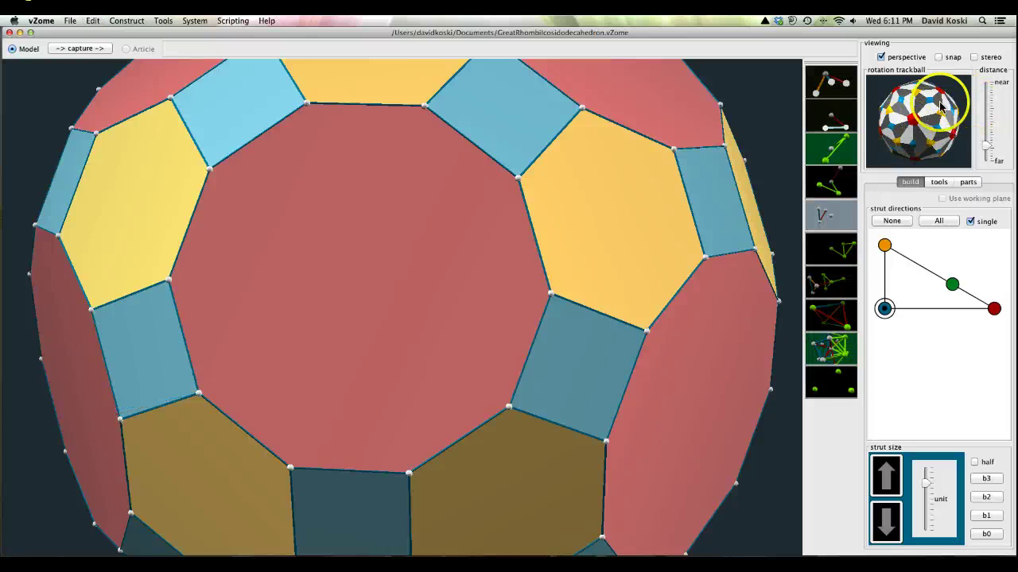
drag(944, 118, 985, 151)
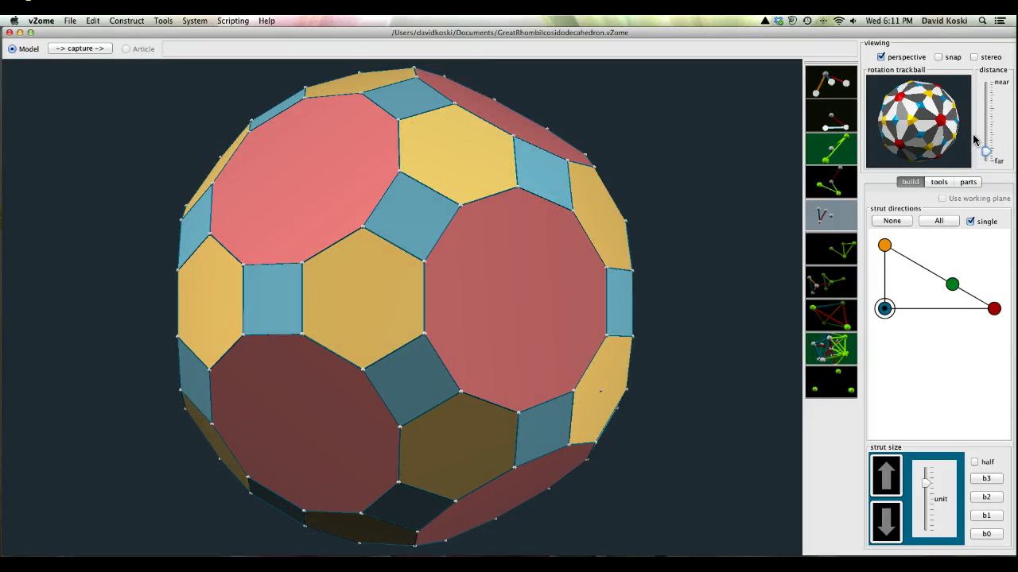
key(super+a)
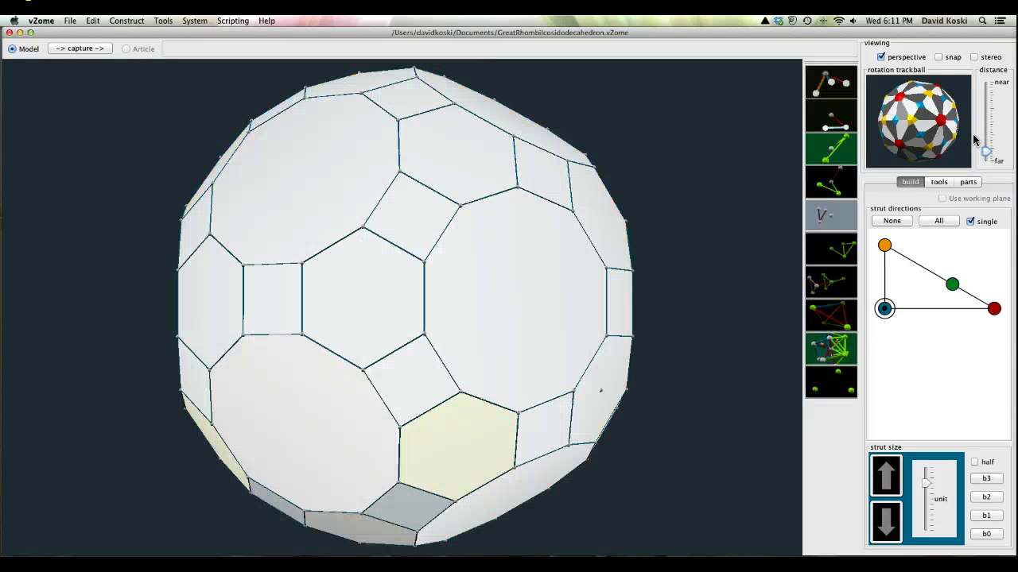
key(super+z)
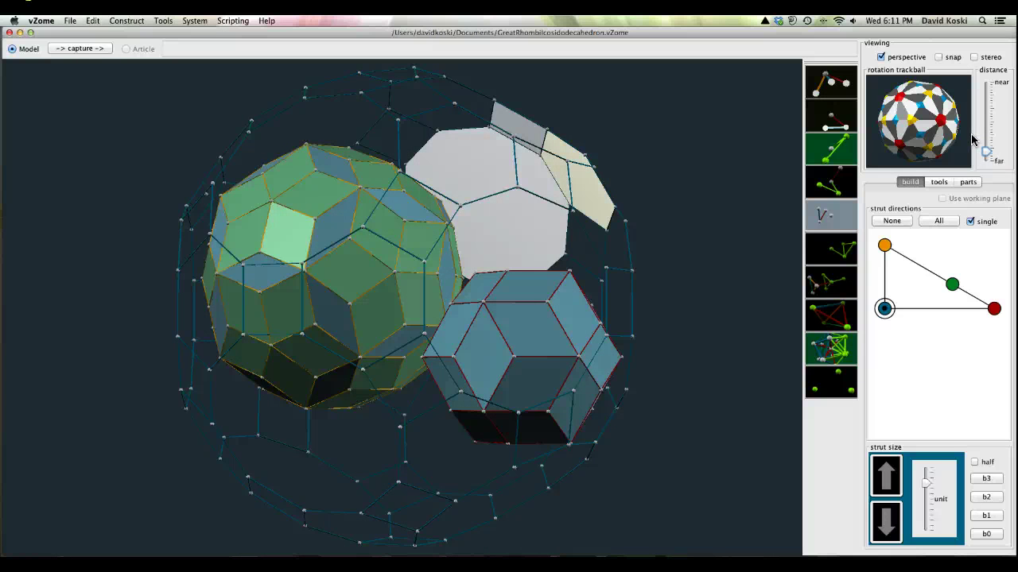
Examine the rhombic faces of the green solid and the blue solid alongside the remaining outer face panels
click(741, 108)
mouse_move(899, 117)
mouse_down()
mouse_move(866, 164)
mouse_move(889, 161)
mouse_move(908, 132)
mouse_up()
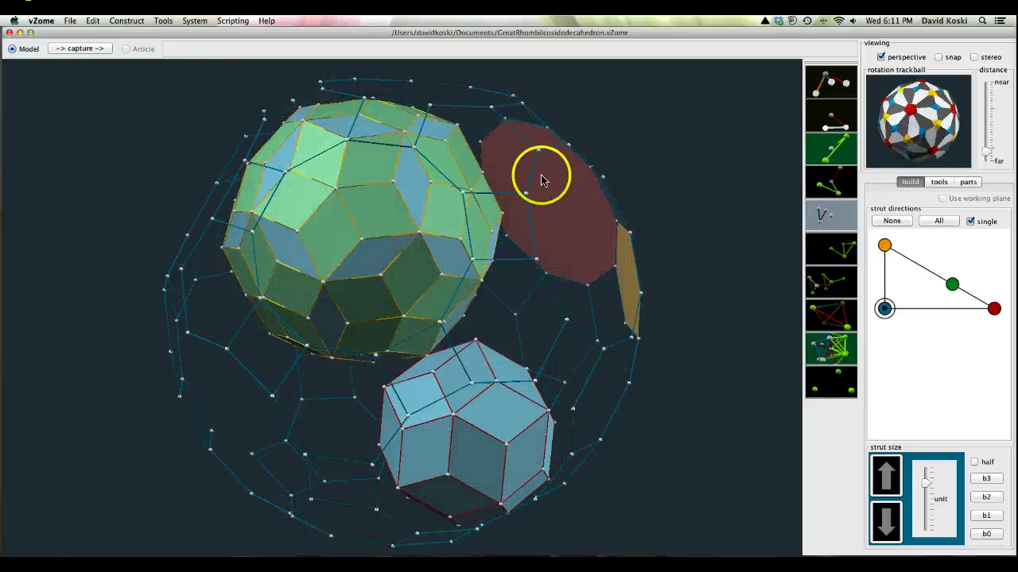
right_click(393, 190)
click(684, 139)
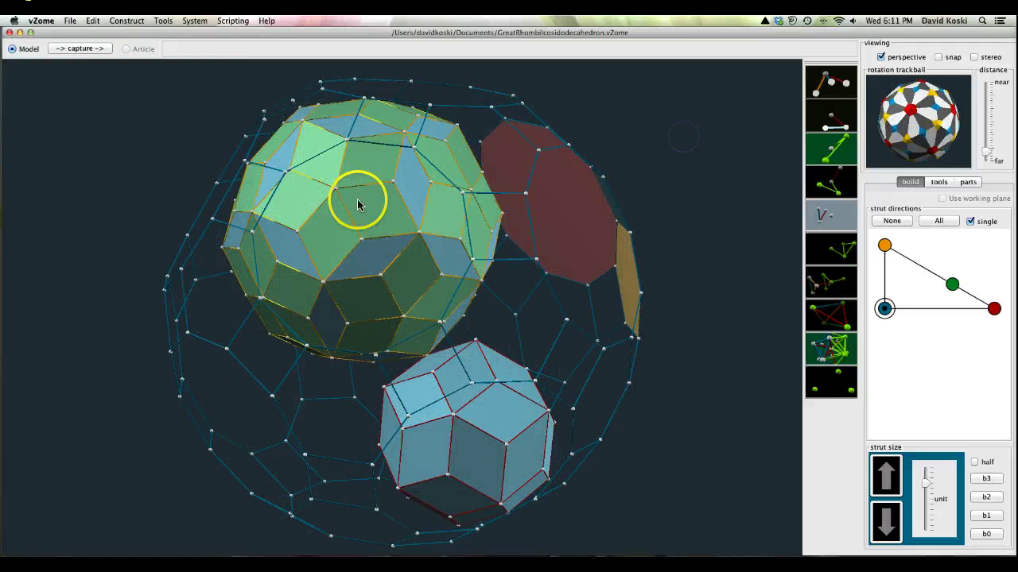
click(364, 203)
click(662, 146)
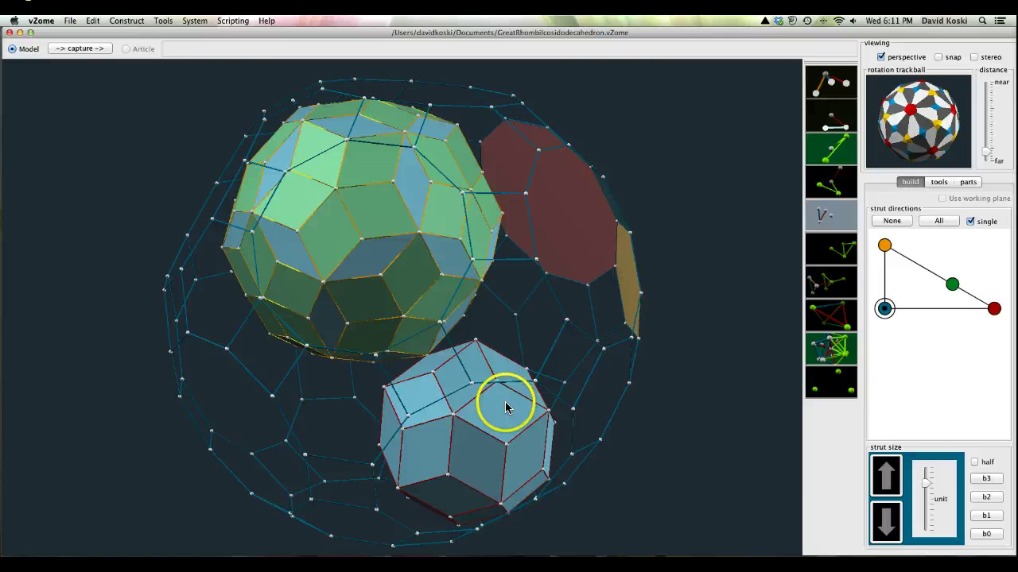
click(668, 204)
click(724, 191)
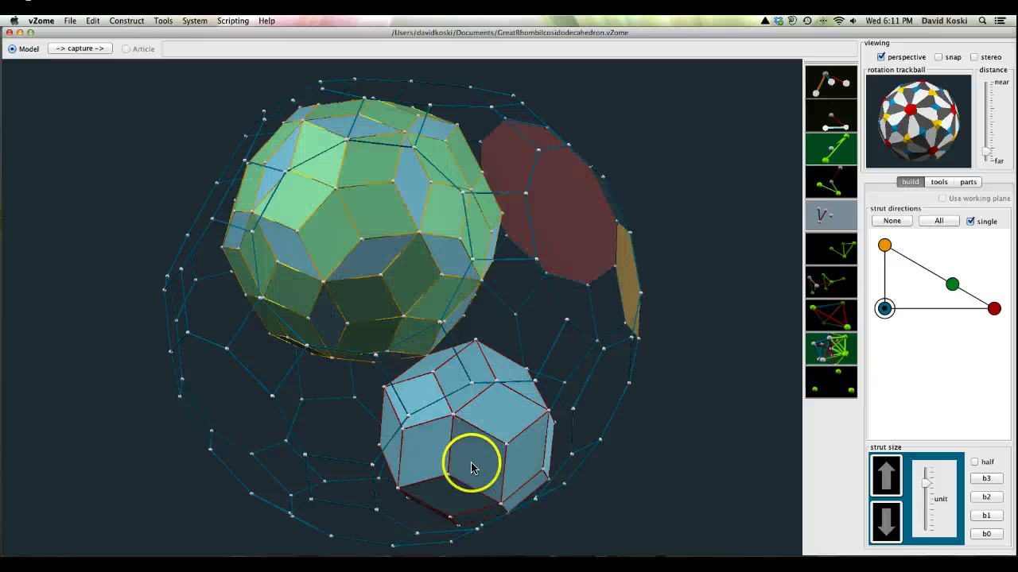
Examine from several angles how the green and blue solids sit inside the blue strut frame and where they meet
drag(907, 116, 910, 136)
click(443, 133)
click(335, 133)
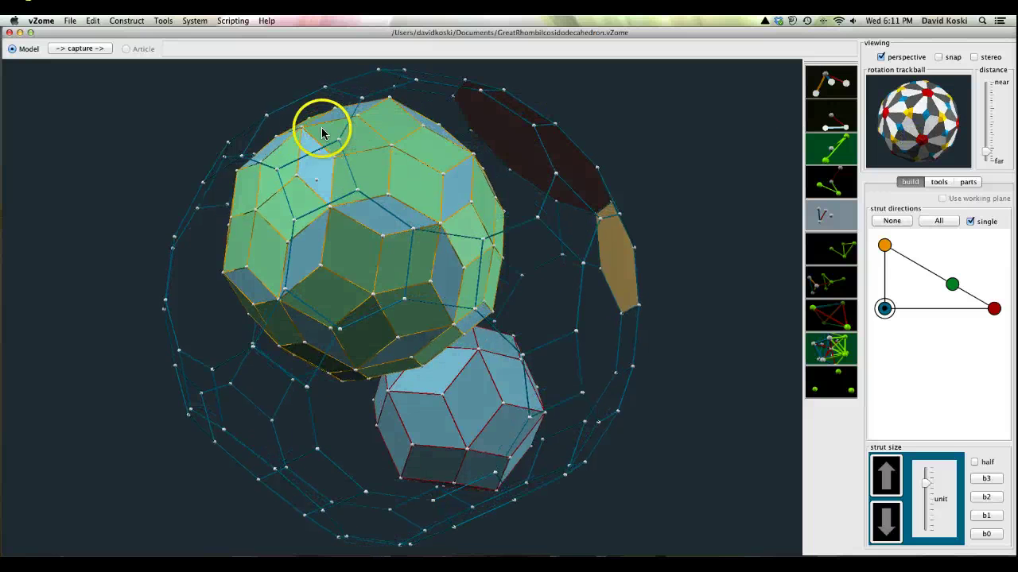
click(301, 125)
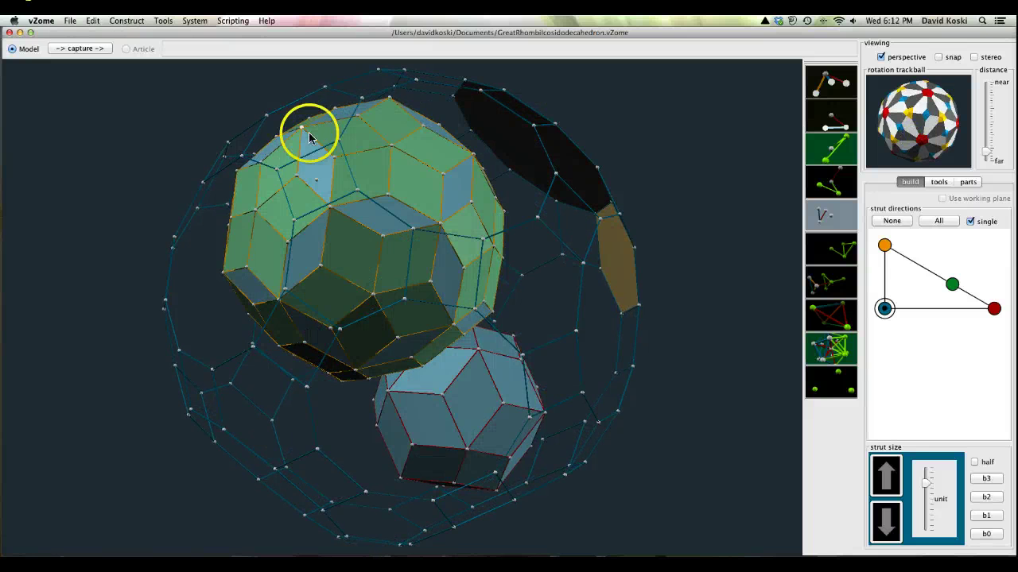
mouse_move(921, 117)
mouse_down()
mouse_move(904, 120)
mouse_move(903, 109)
mouse_up()
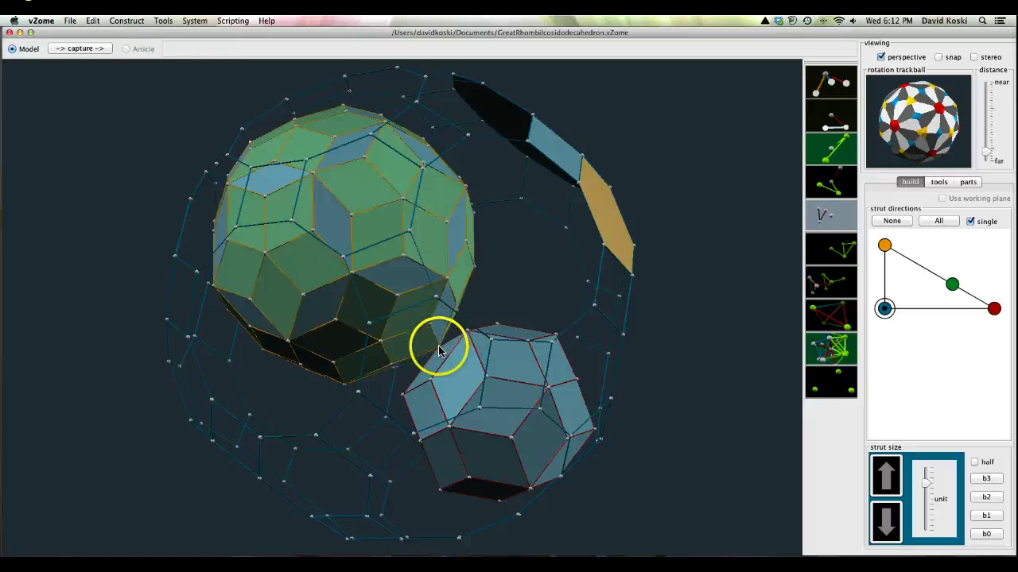
drag(919, 136, 889, 98)
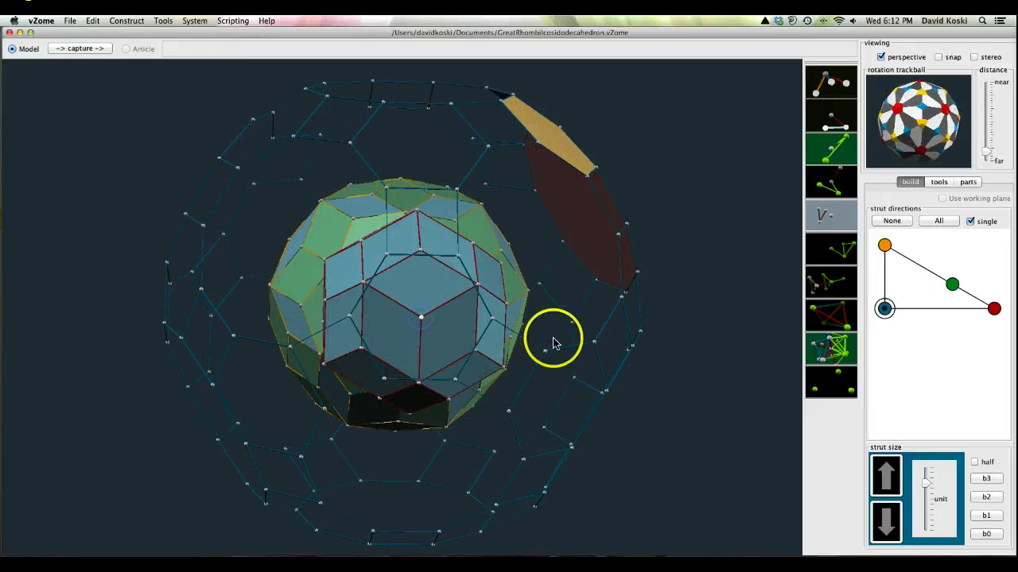
click(702, 121)
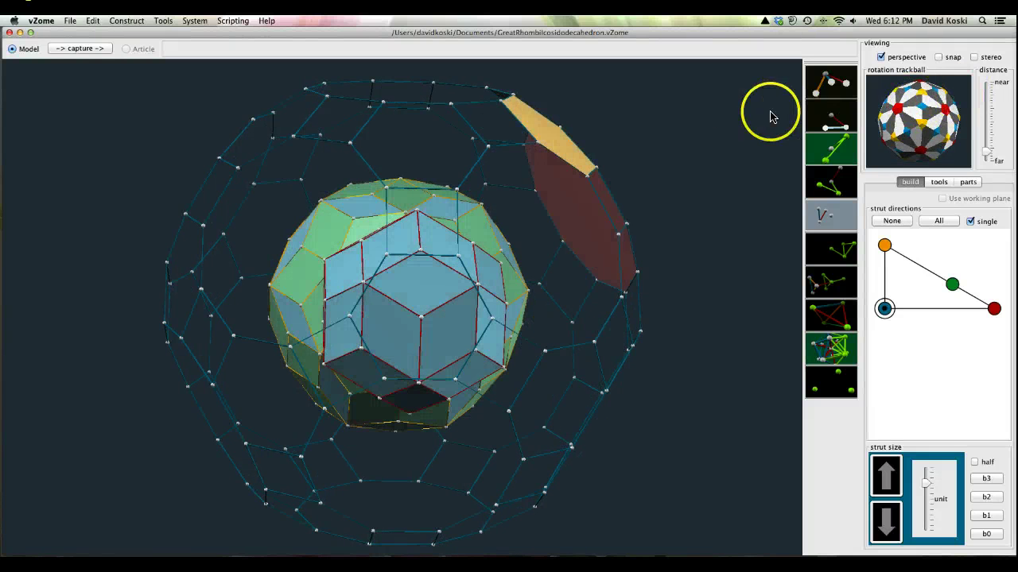
drag(874, 94, 943, 119)
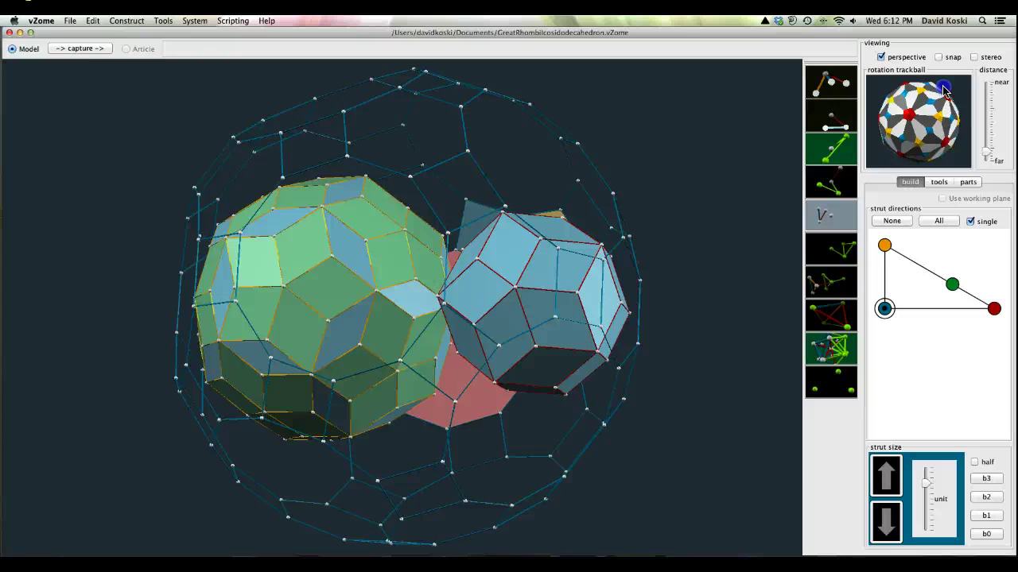
click(416, 234)
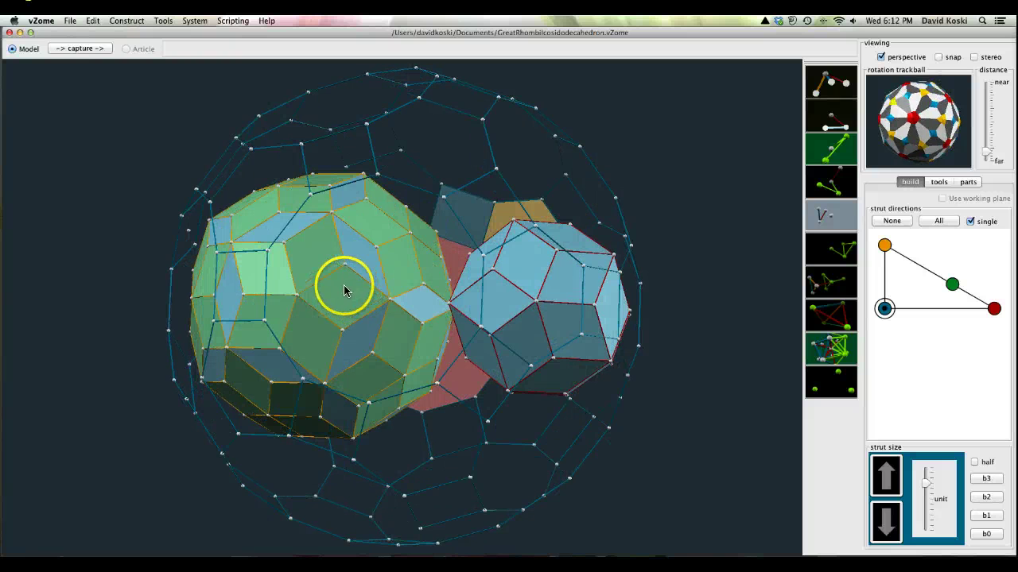
click(322, 256)
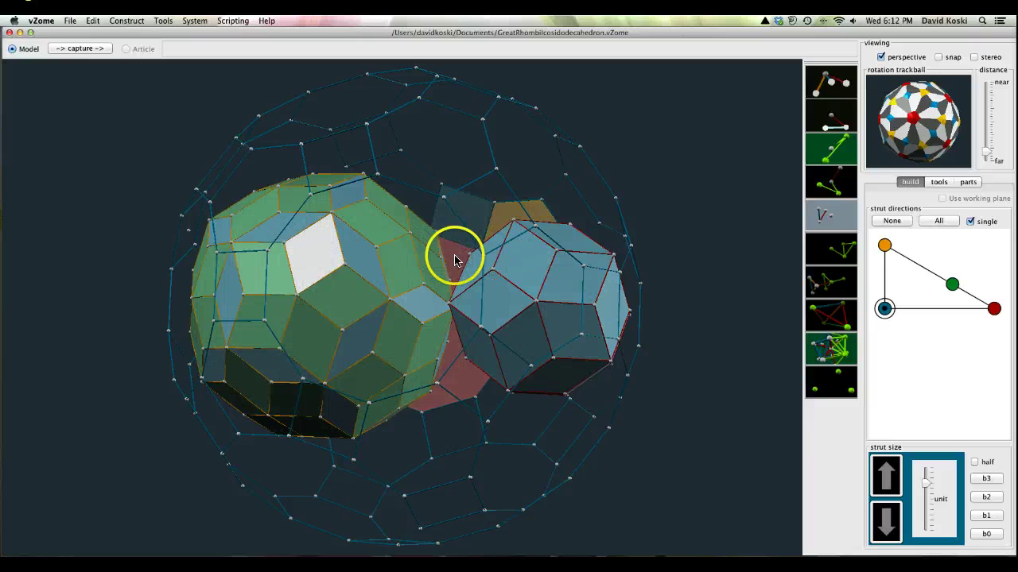
key(F3)
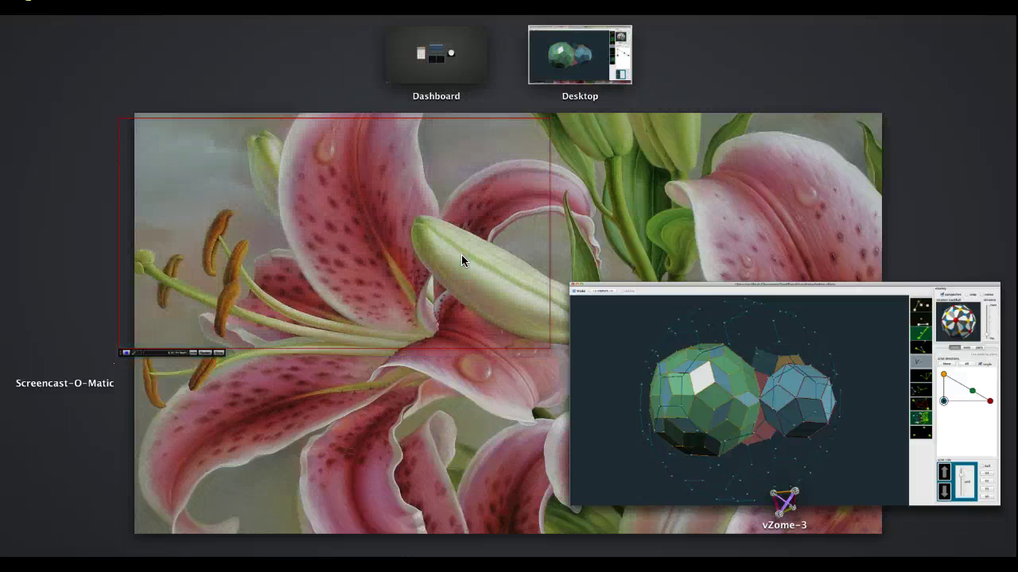
click(628, 253)
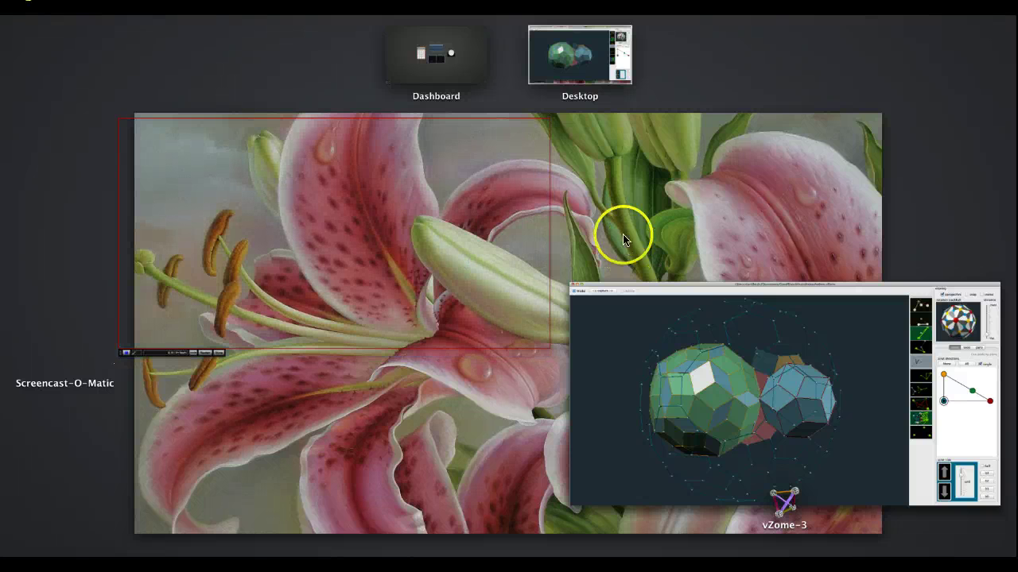
click(582, 204)
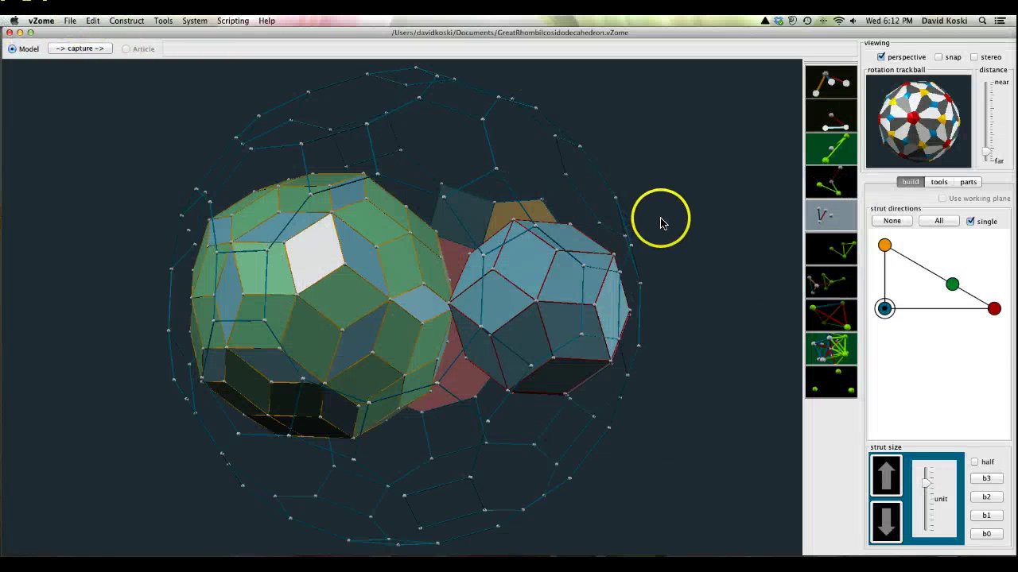
Clear the green rhombus selection and inspect both inner solids beside the outer decagon, square and hexagon panels
click(713, 210)
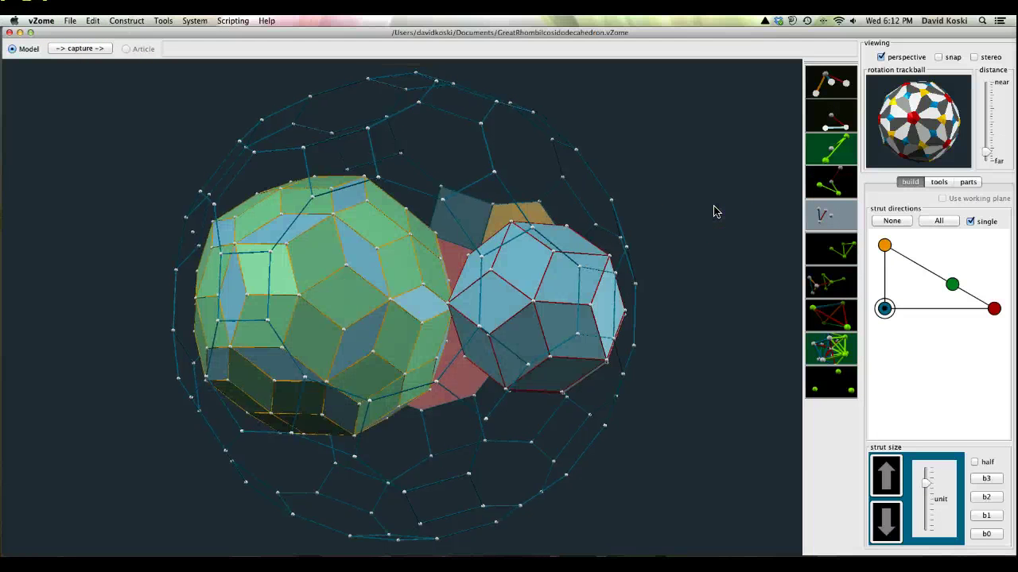
drag(929, 112, 902, 139)
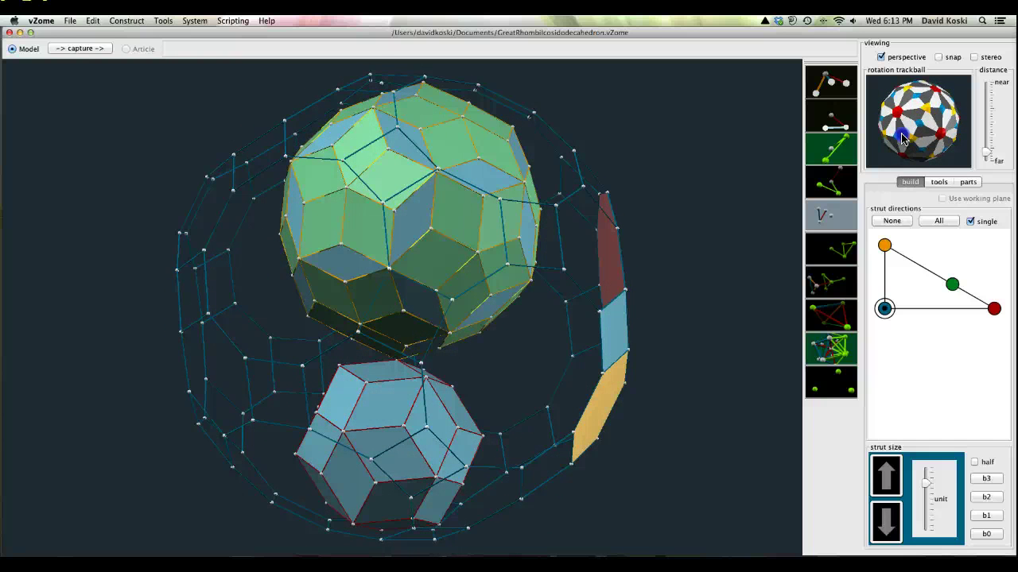